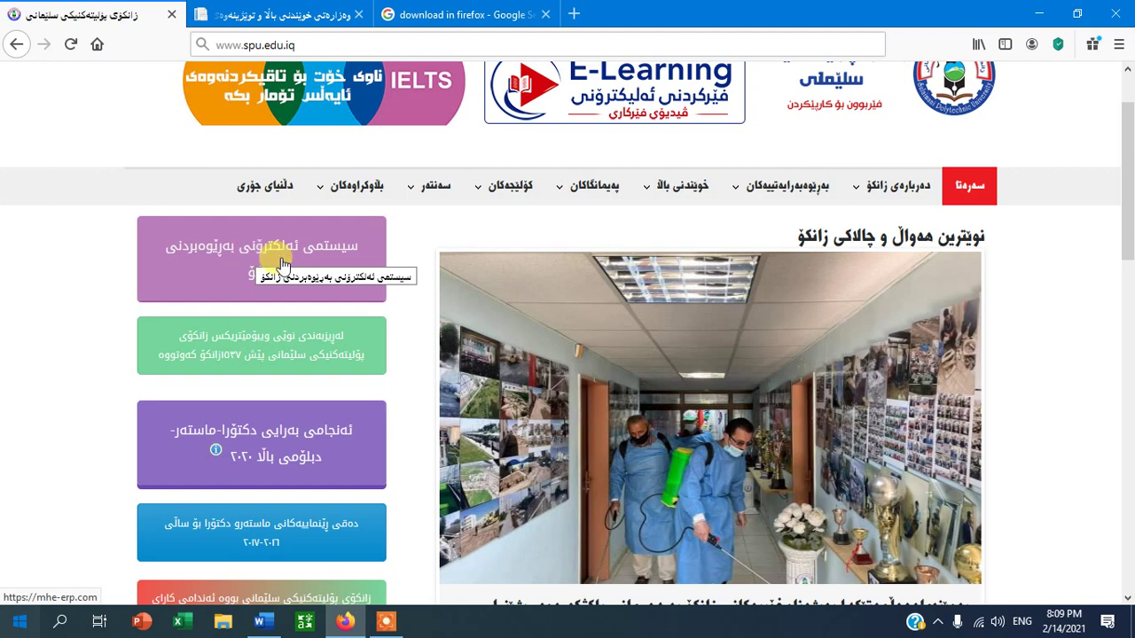
pyautogui.moveTo(435, 186)
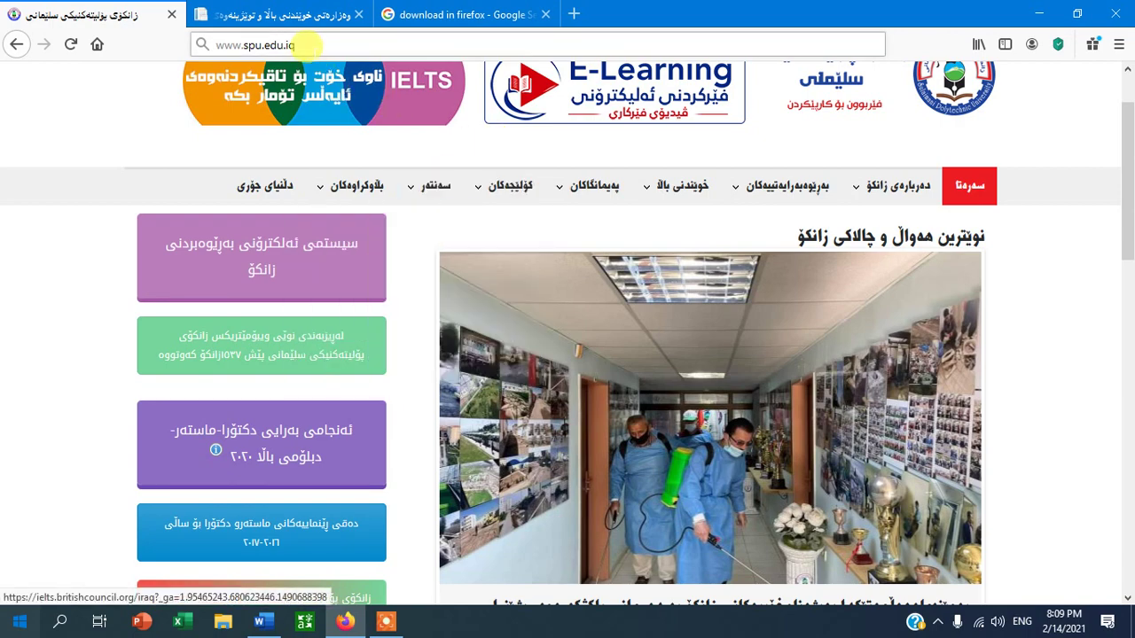
pyautogui.click(320, 43)
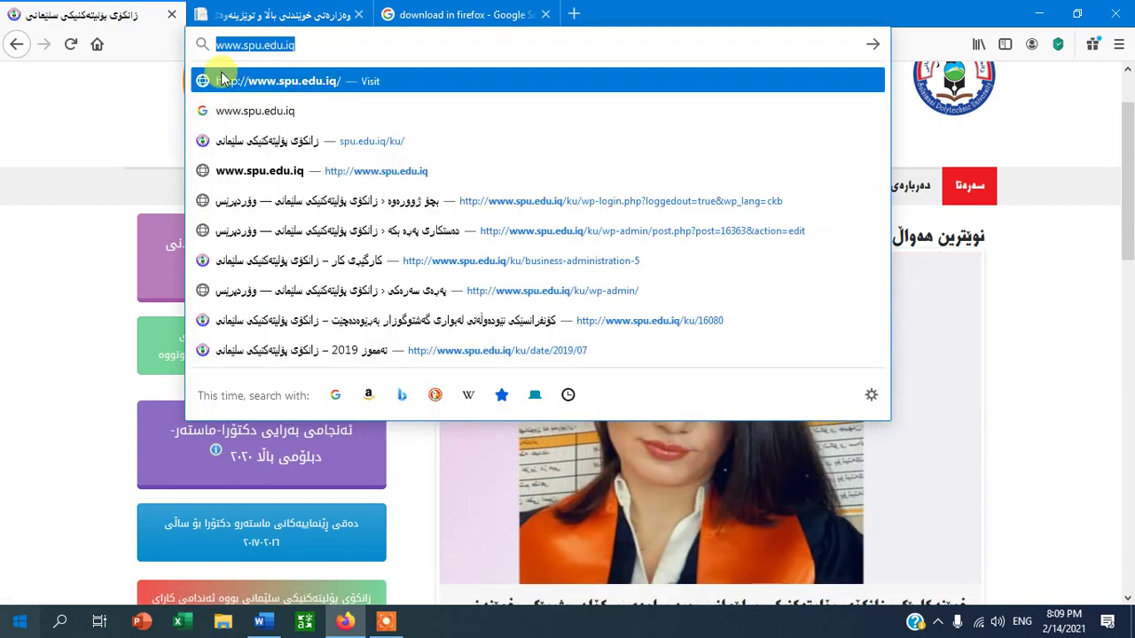
pyautogui.click(158, 127)
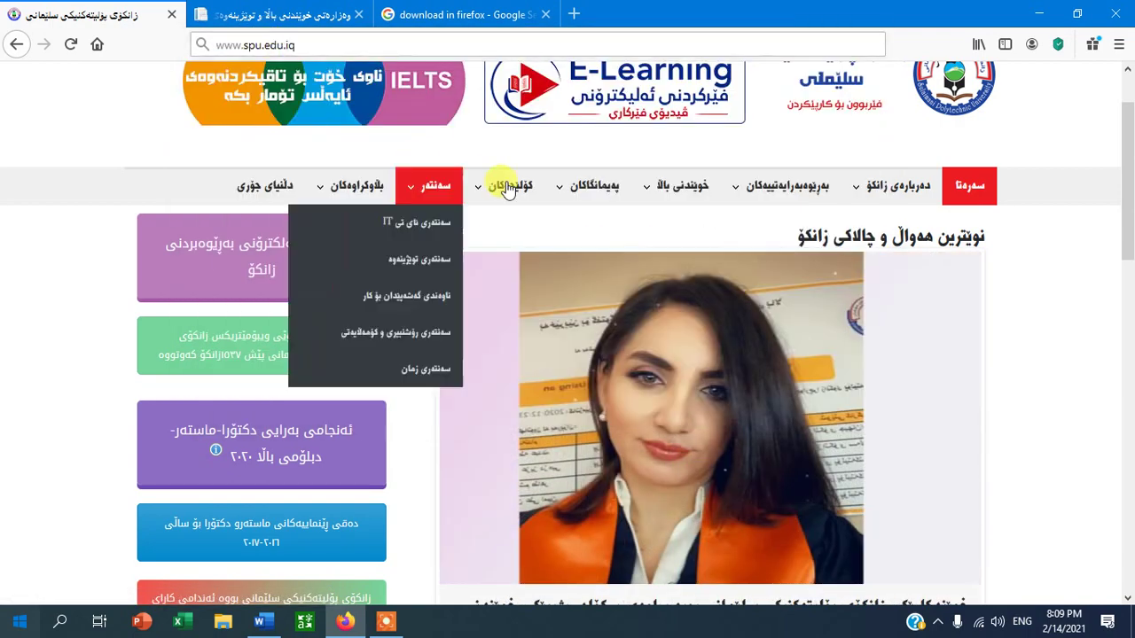
pyautogui.click(263, 621)
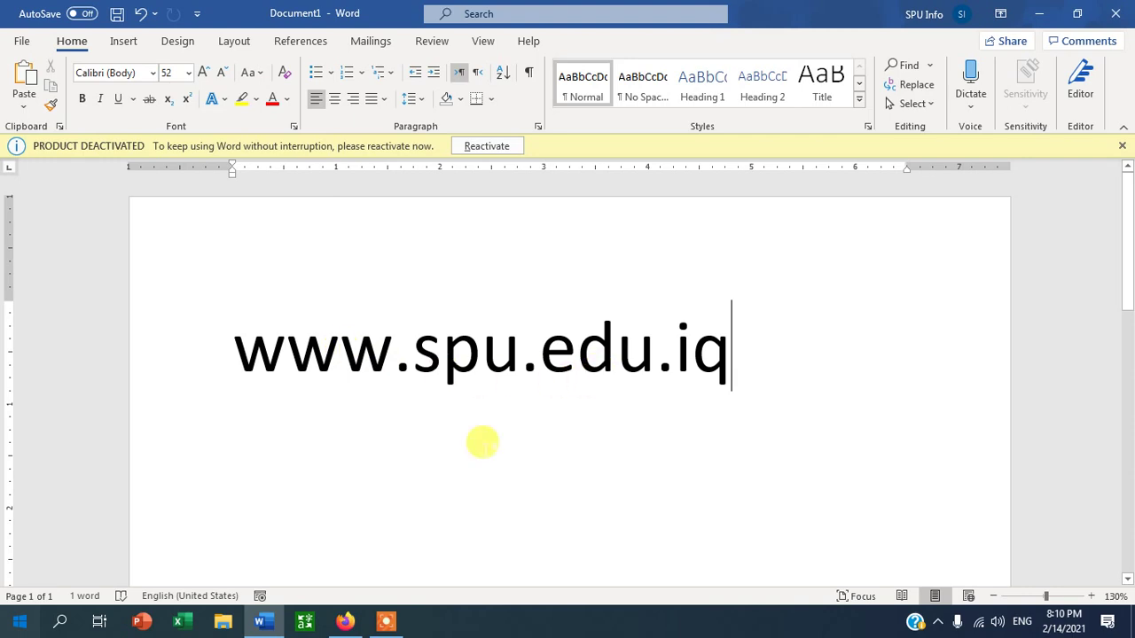
pyautogui.click(346, 621)
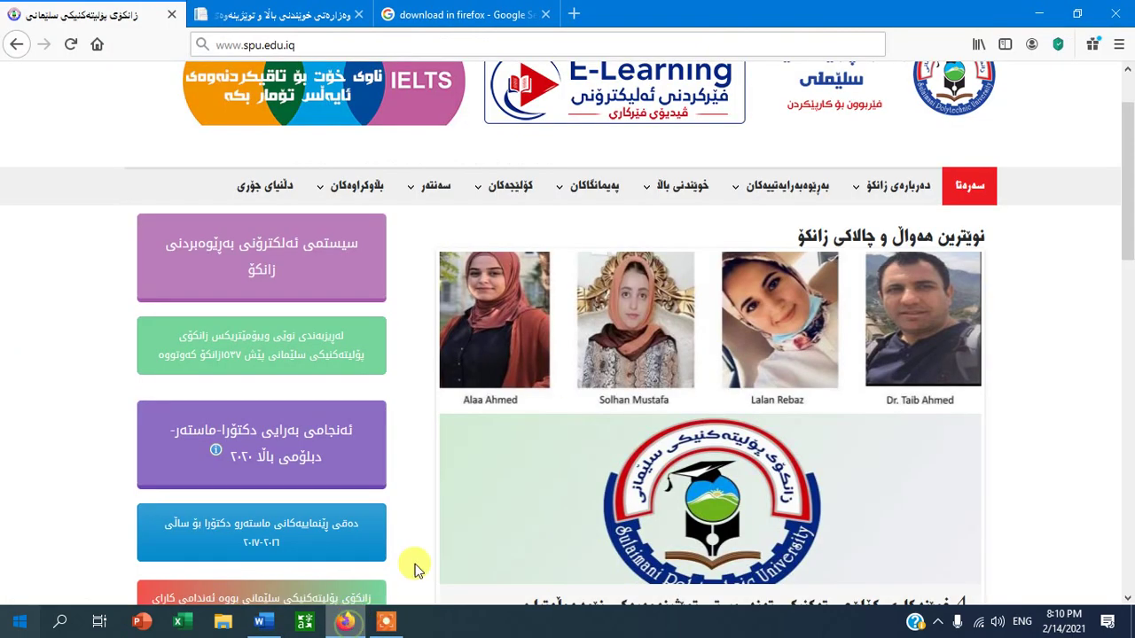
# Open the university's electronic management system from its website and sign in with a saved username and password.
pyautogui.click(310, 275)
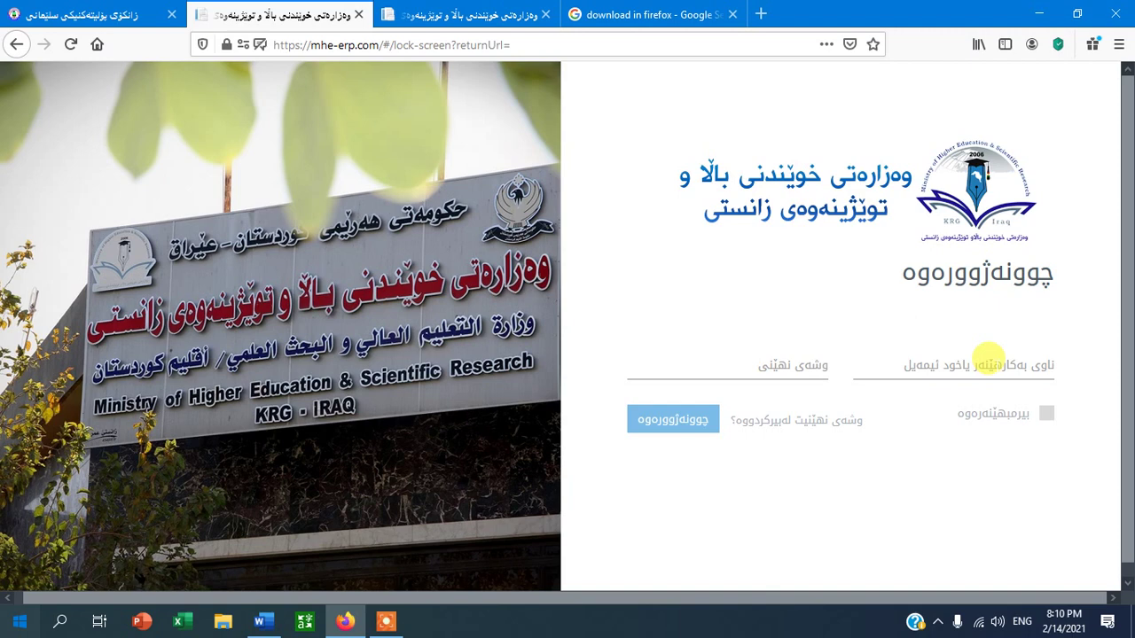
pyautogui.click(1024, 364)
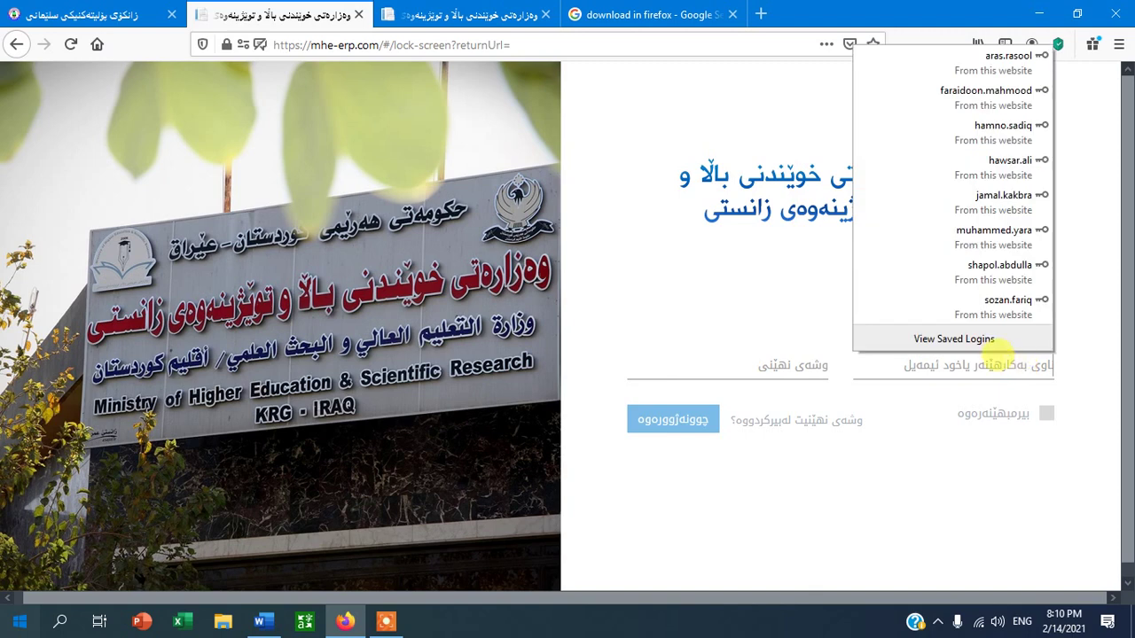
pyautogui.click(1005, 306)
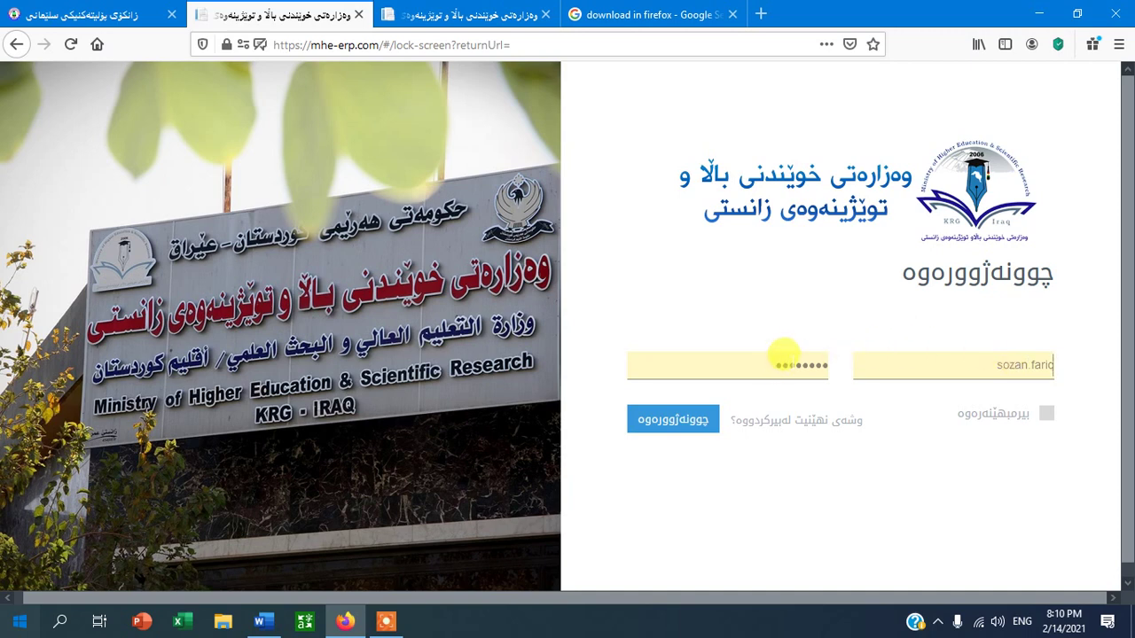
pyautogui.click(670, 424)
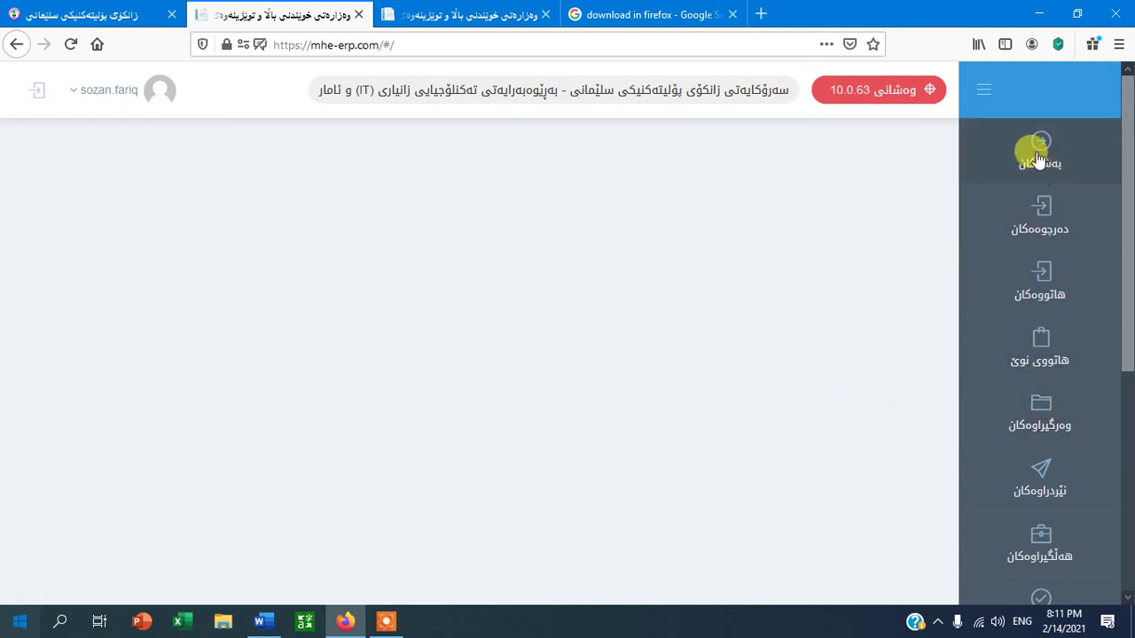
# Open the outgoing documents list (لیستی دەرچووەکان) and look through its entries, checking the outgoing numbers and dates.
pyautogui.moveTo(1011, 222)
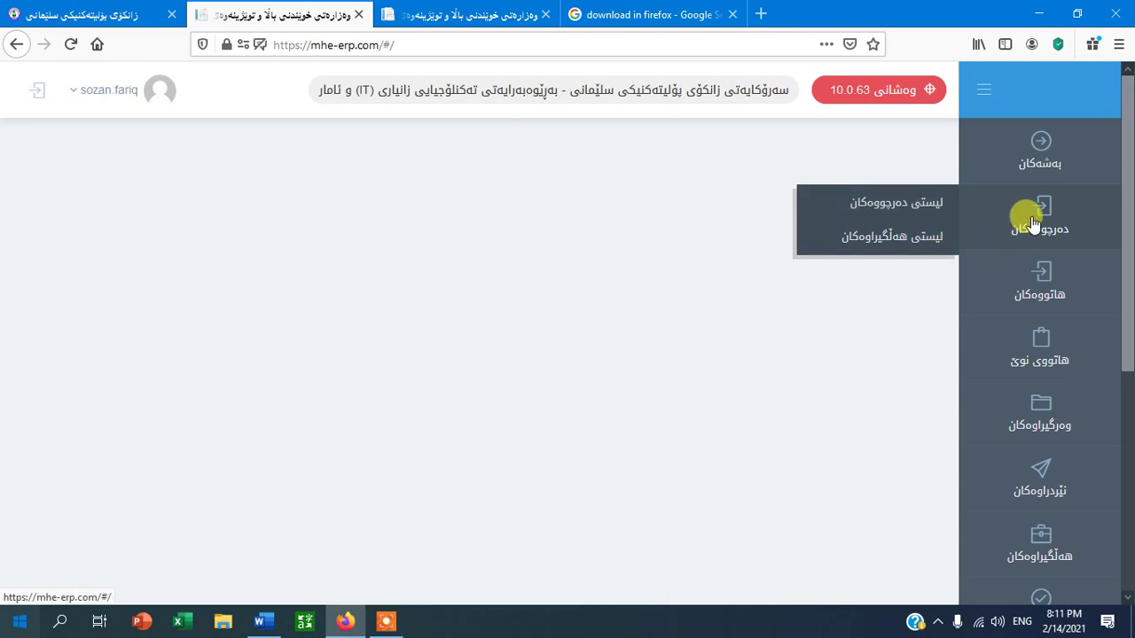
pyautogui.click(849, 204)
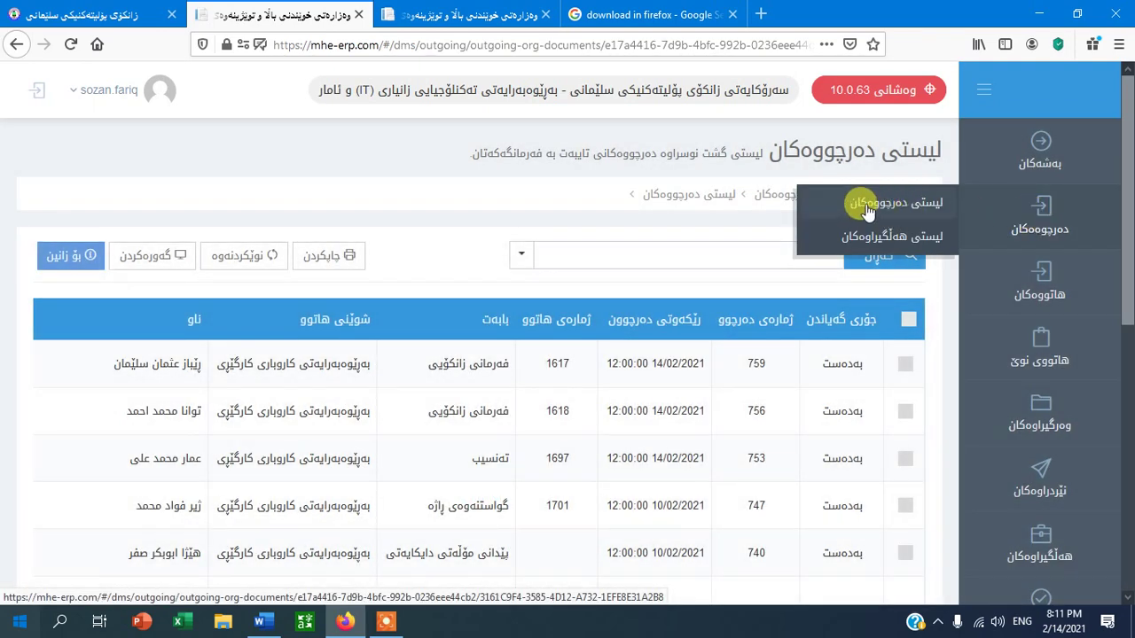
pyautogui.scroll(-5, 615, 406)
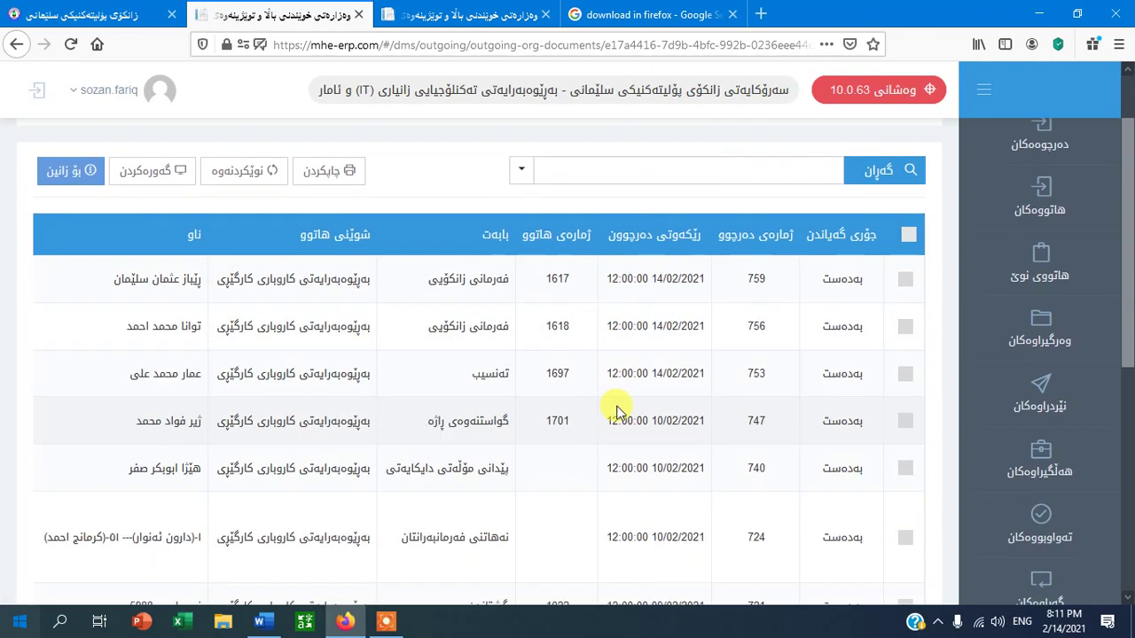
pyautogui.scroll(-1, 608, 368)
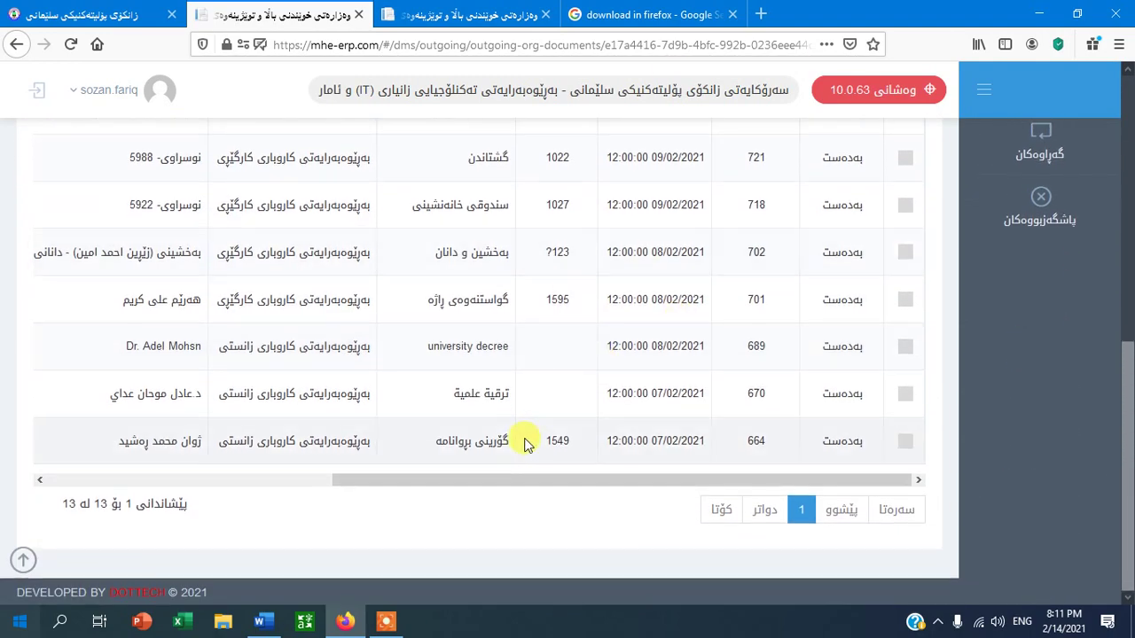
pyautogui.scroll(6, 522, 434)
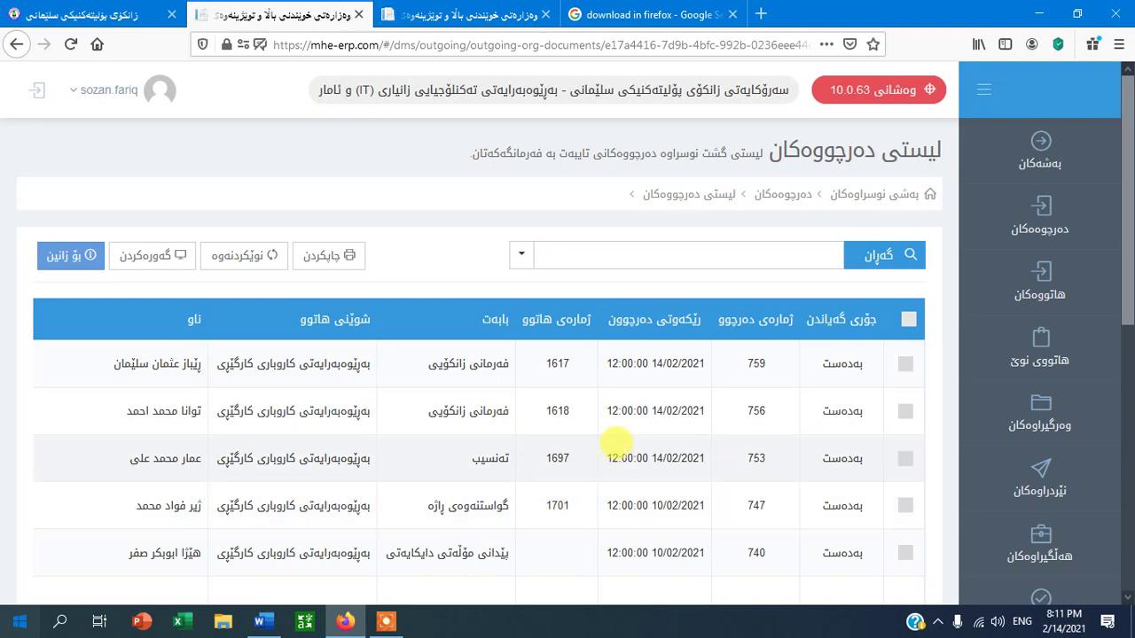
pyautogui.scroll(-2, 616, 443)
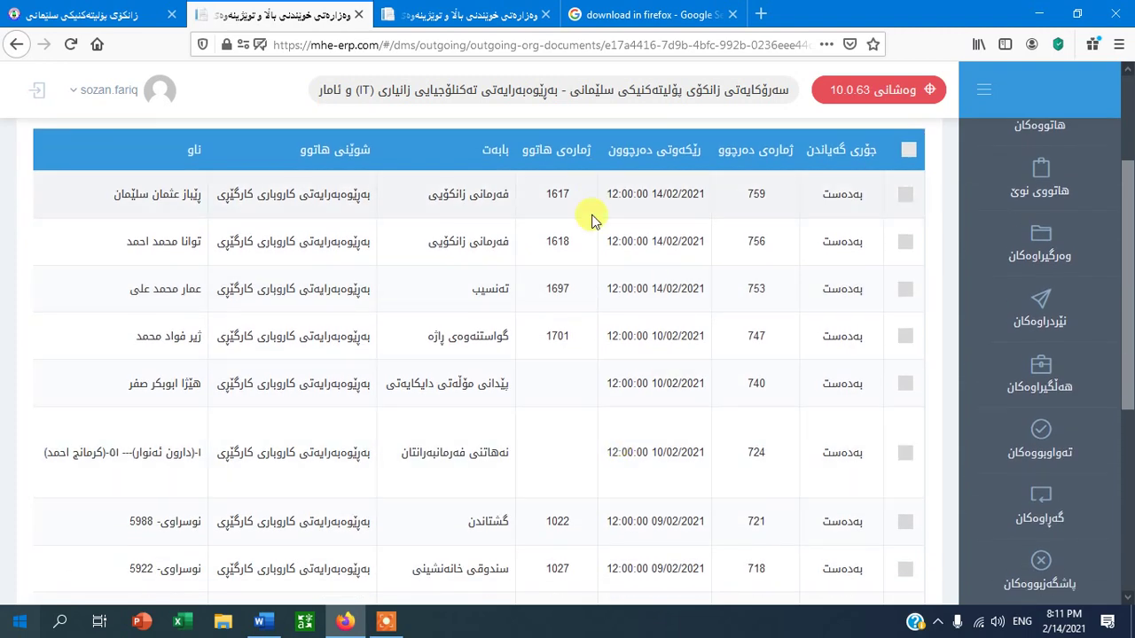
pyautogui.scroll(2, 591, 218)
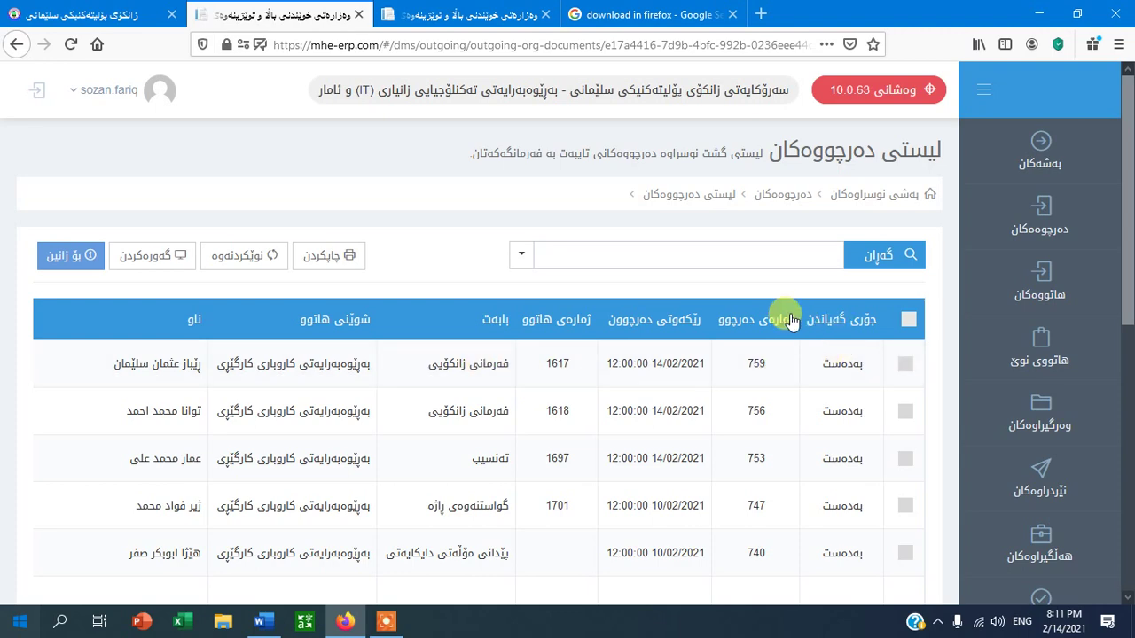
pyautogui.scroll(-3, 856, 382)
pyautogui.scroll(2, 858, 390)
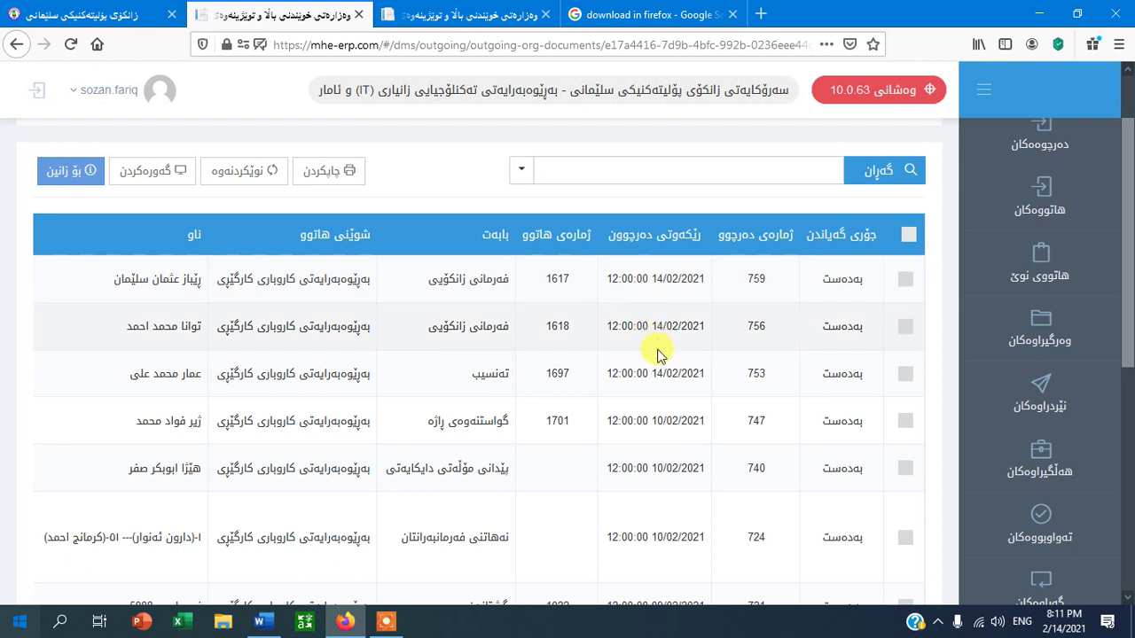
pyautogui.moveTo(653, 372); pyautogui.dragTo(666, 299)
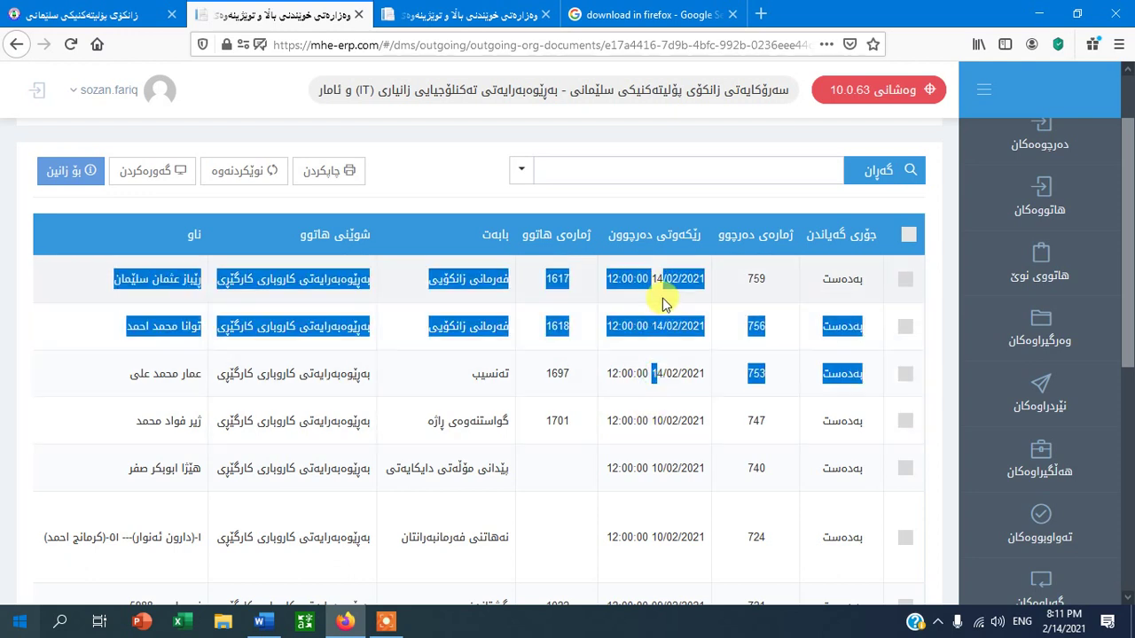
pyautogui.click(664, 278)
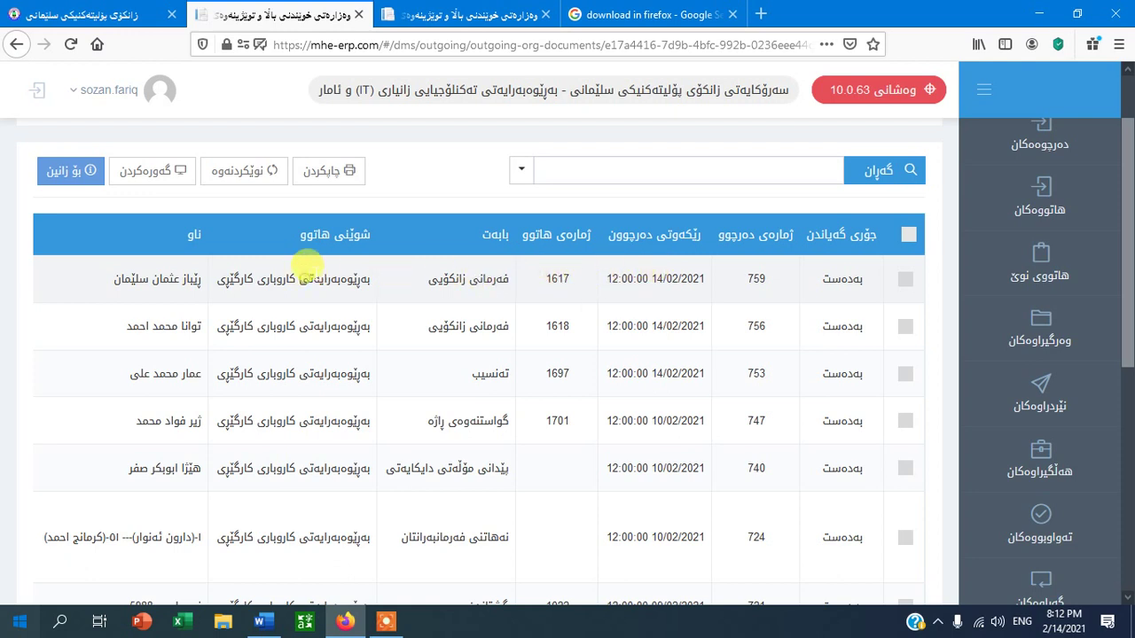
# Bring the list's attachment column into view and check the attachment of the document with incoming number 1697.
pyautogui.hscroll(-5, 307, 269)
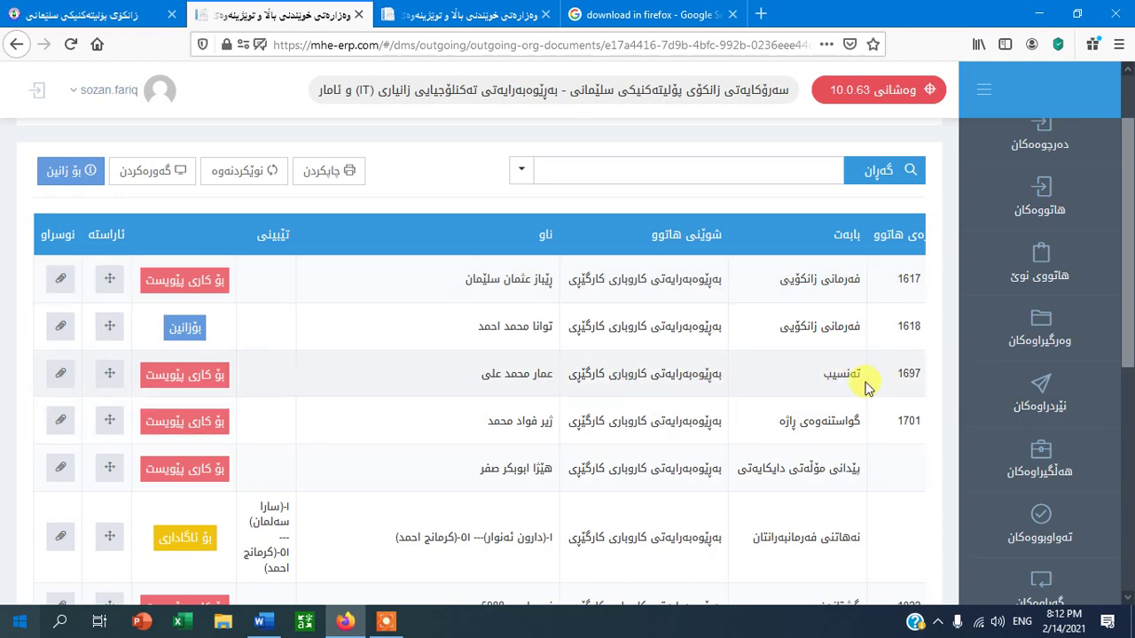
pyautogui.hscroll(5, 807, 383)
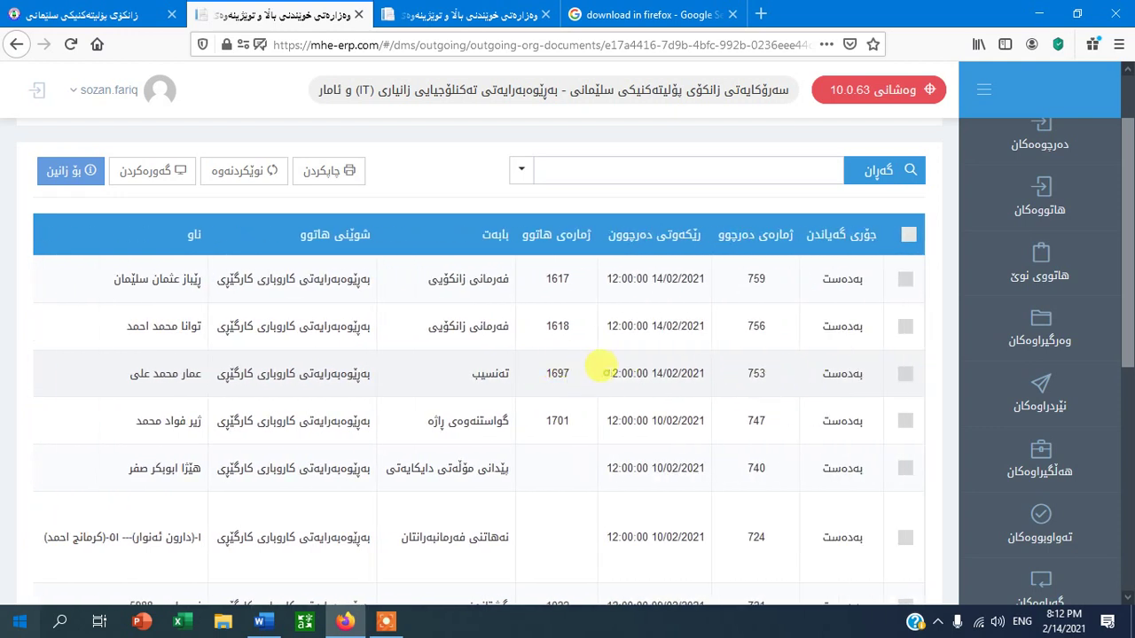
pyautogui.hscroll(-5, 608, 376)
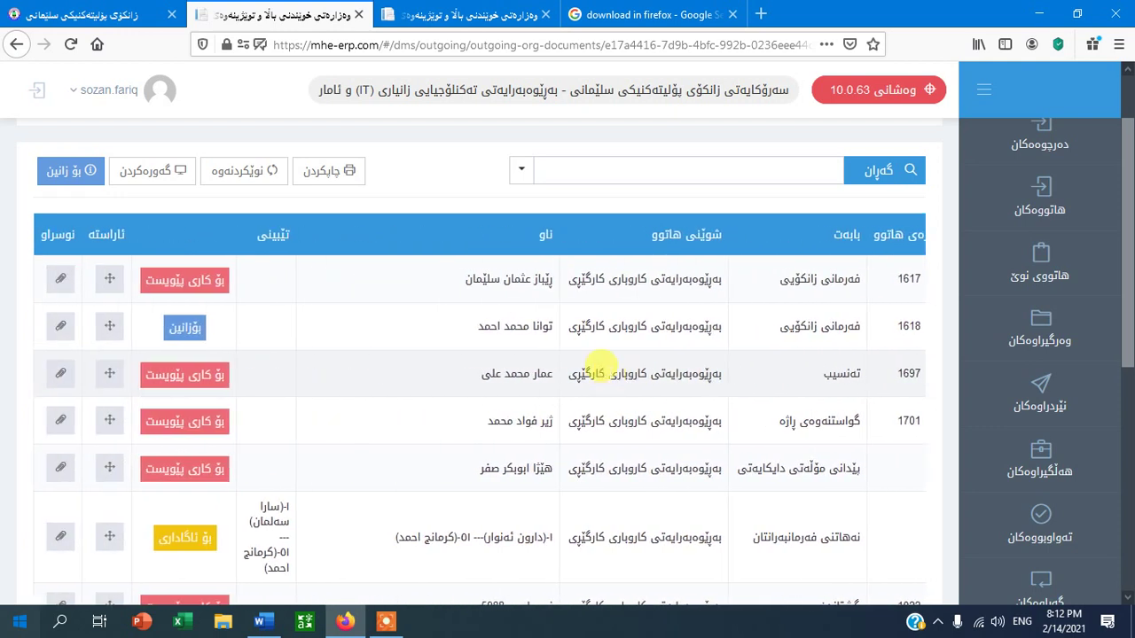
pyautogui.click(59, 374)
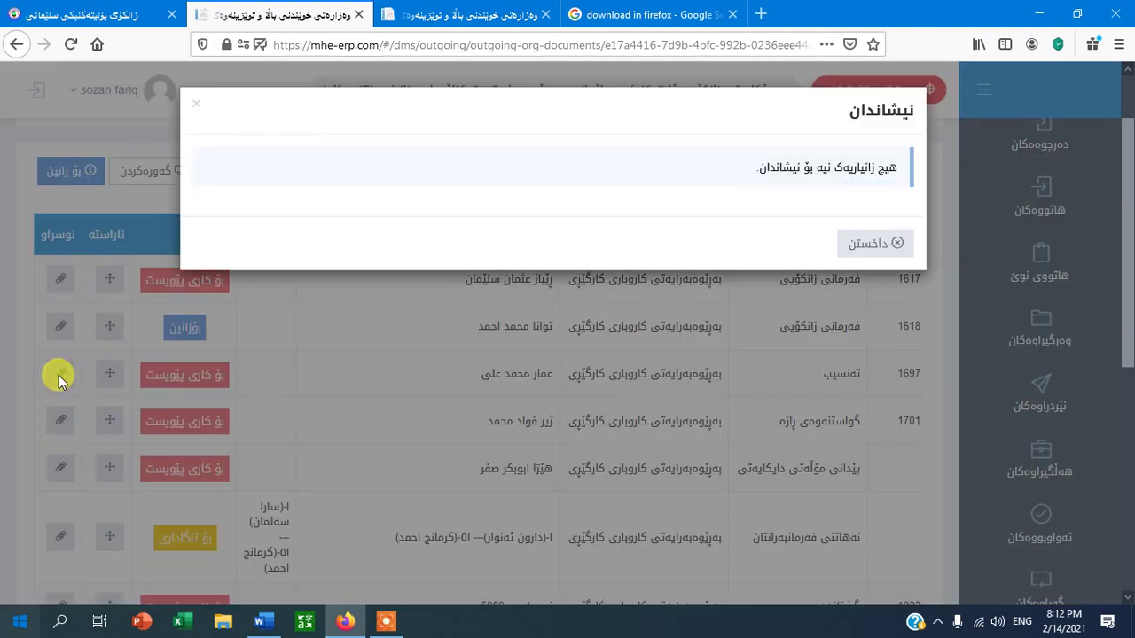
pyautogui.click(869, 249)
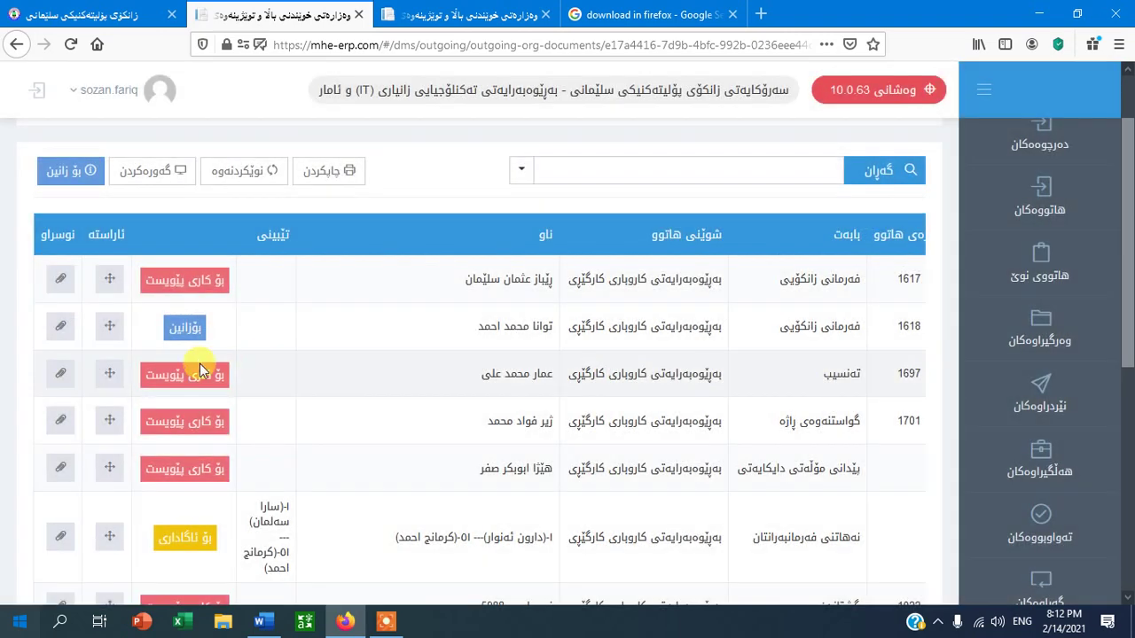
# Open the PDF attached to the university order with incoming number 1618, read through its pages and close it.
pyautogui.click(61, 330)
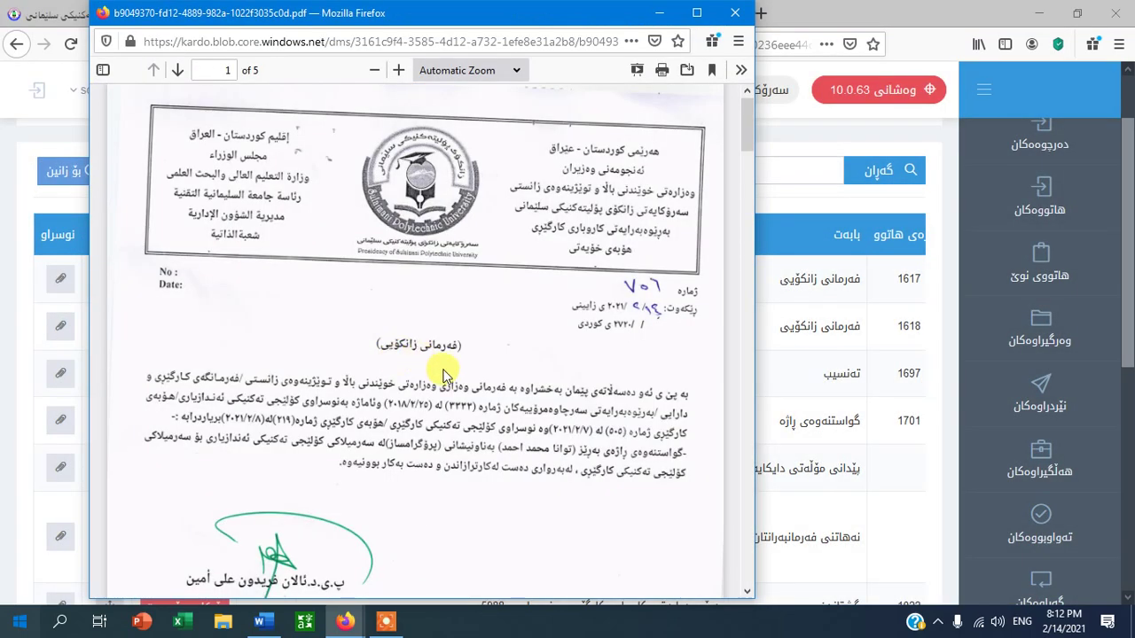
pyautogui.scroll(-4, 434, 372)
pyautogui.scroll(-20, 443, 373)
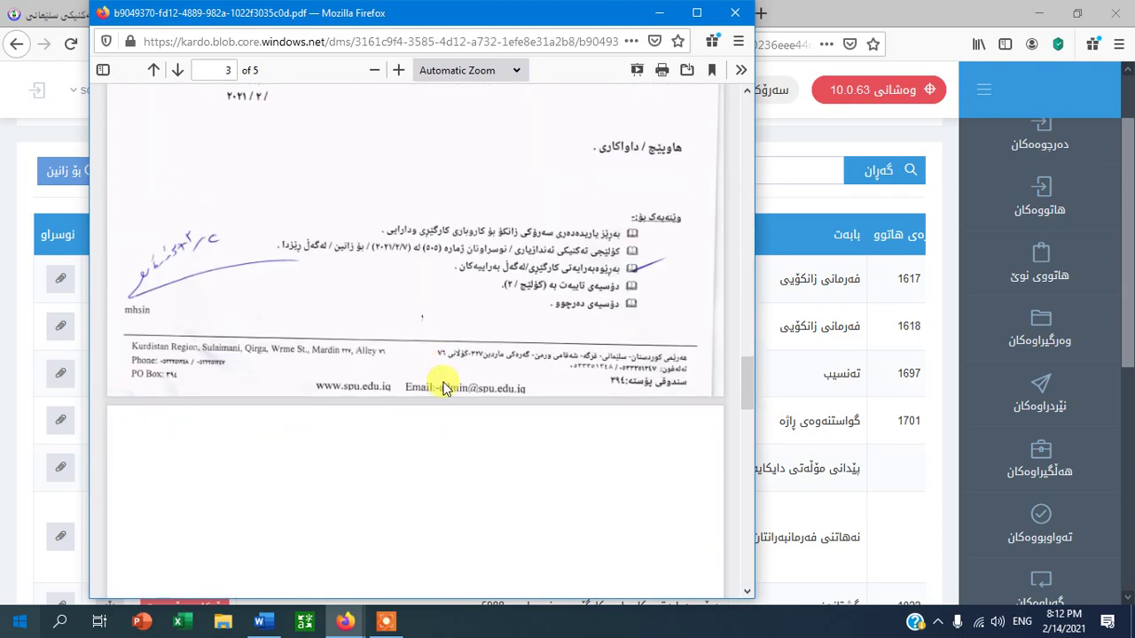
pyautogui.moveTo(749, 268); pyautogui.dragTo(749, 101)
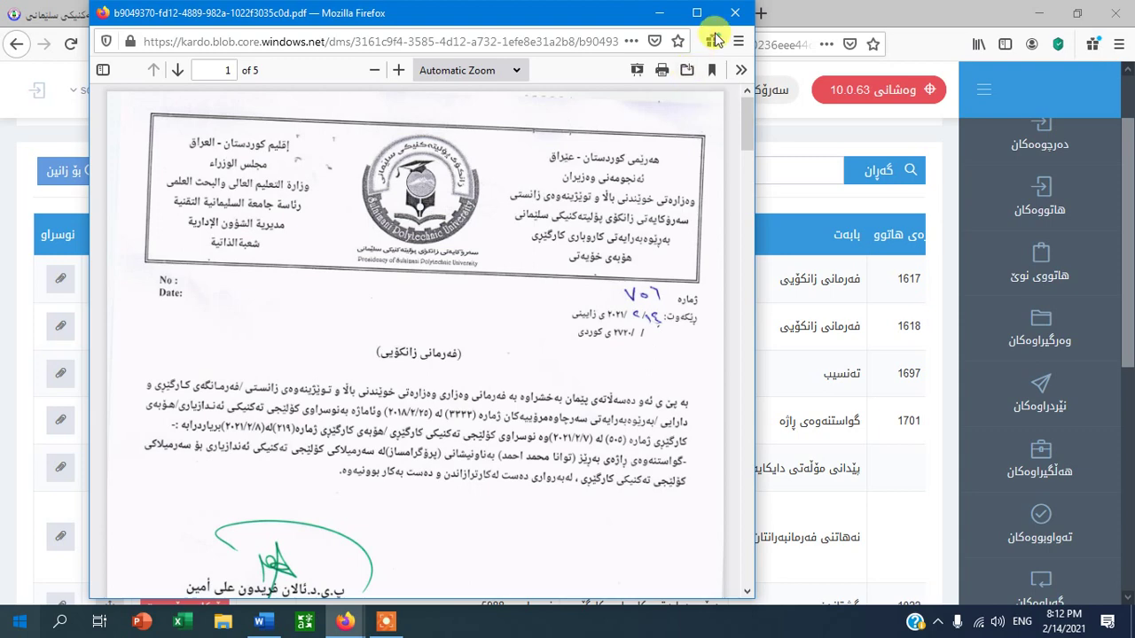
pyautogui.click(735, 14)
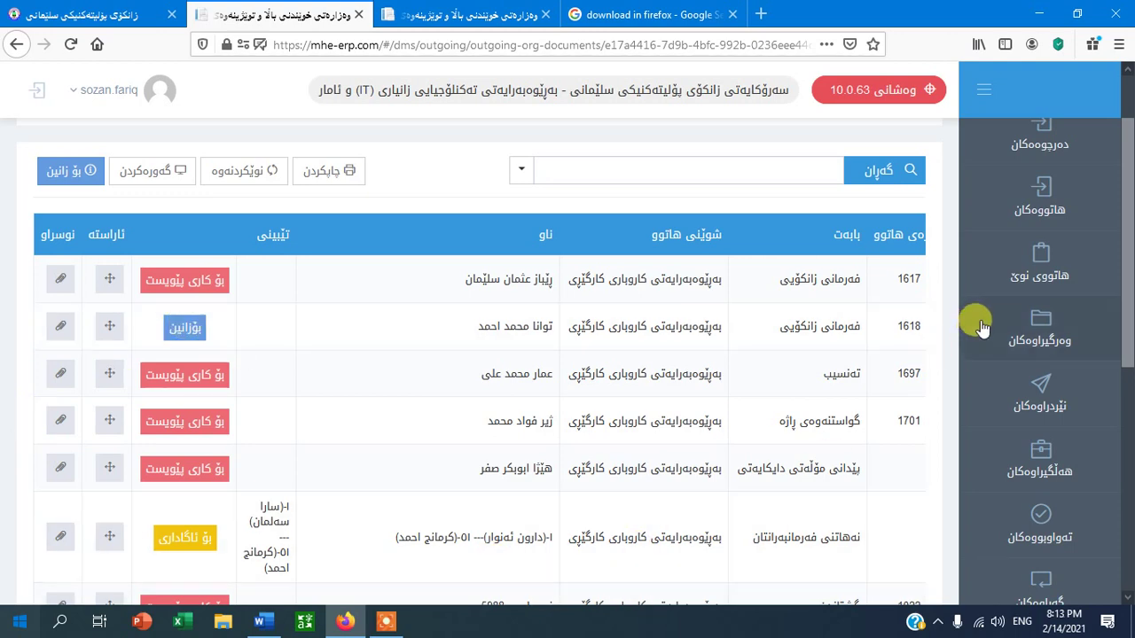
# Look over the rest of the outgoing list, and open the incoming documents list (هاتووەکان) at its status and attachment columns.
pyautogui.scroll(-3, 707, 432)
pyautogui.scroll(-2, 707, 432)
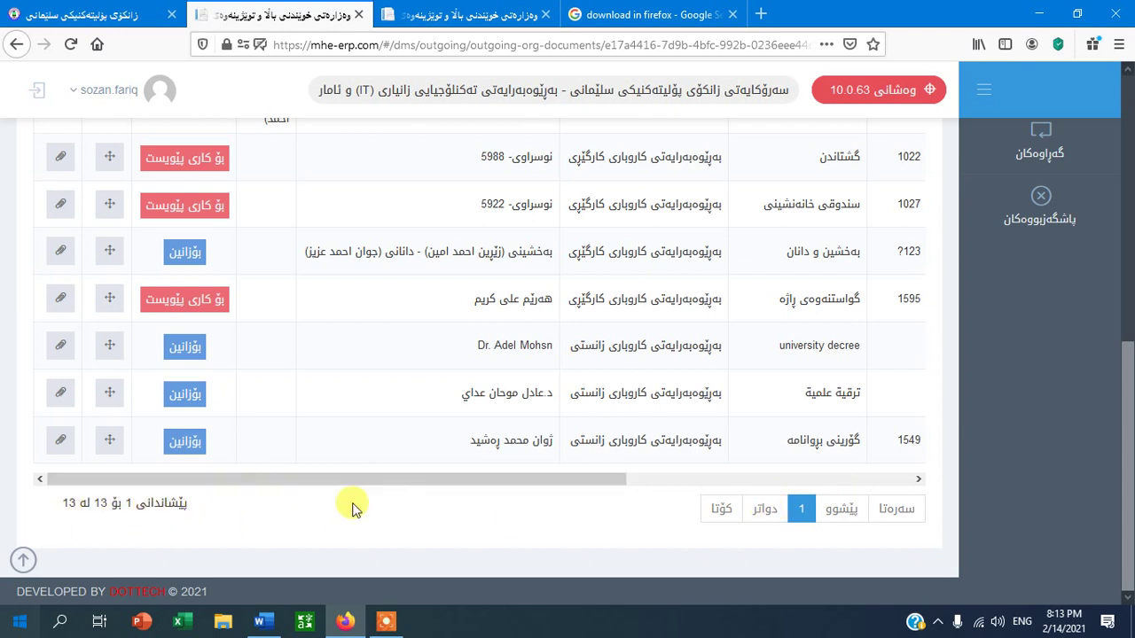
pyautogui.scroll(6, 400, 505)
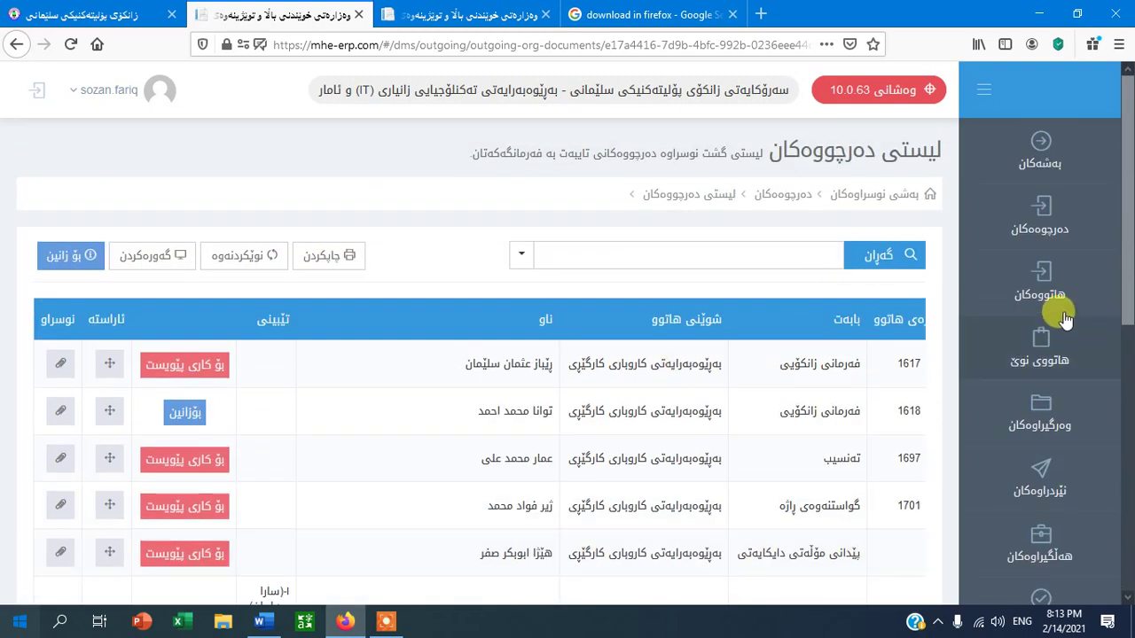
pyautogui.click(1042, 271)
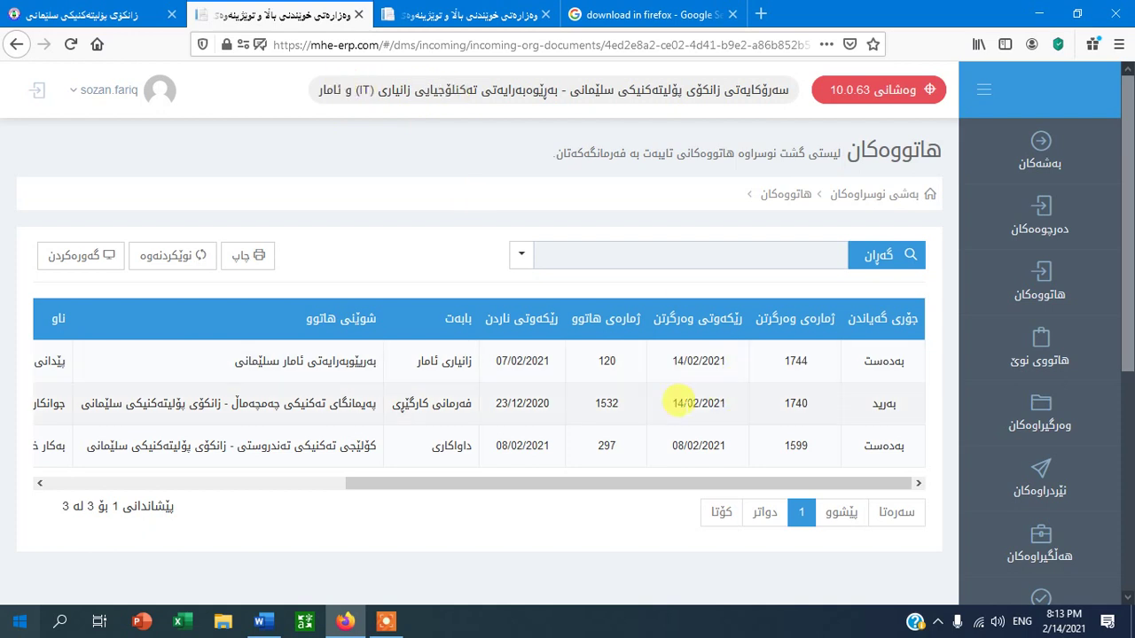
pyautogui.moveTo(732, 483); pyautogui.dragTo(363, 474)
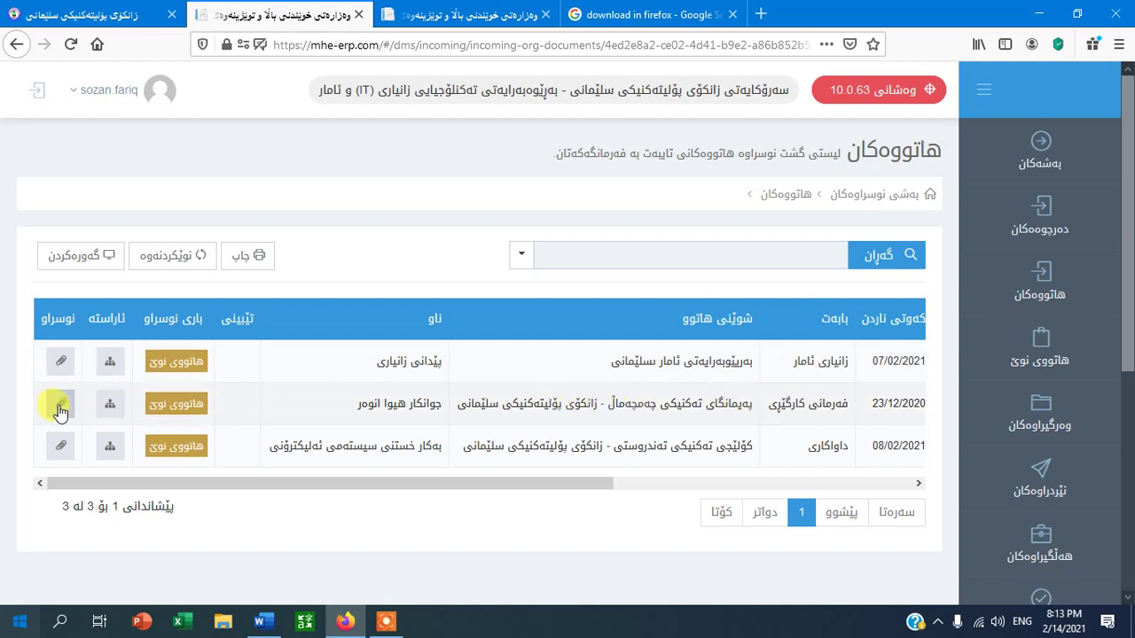
# Open the PDF attached to the incoming request (داواکاری) sent on 08/02/2021 and read through its first page.
pyautogui.click(61, 445)
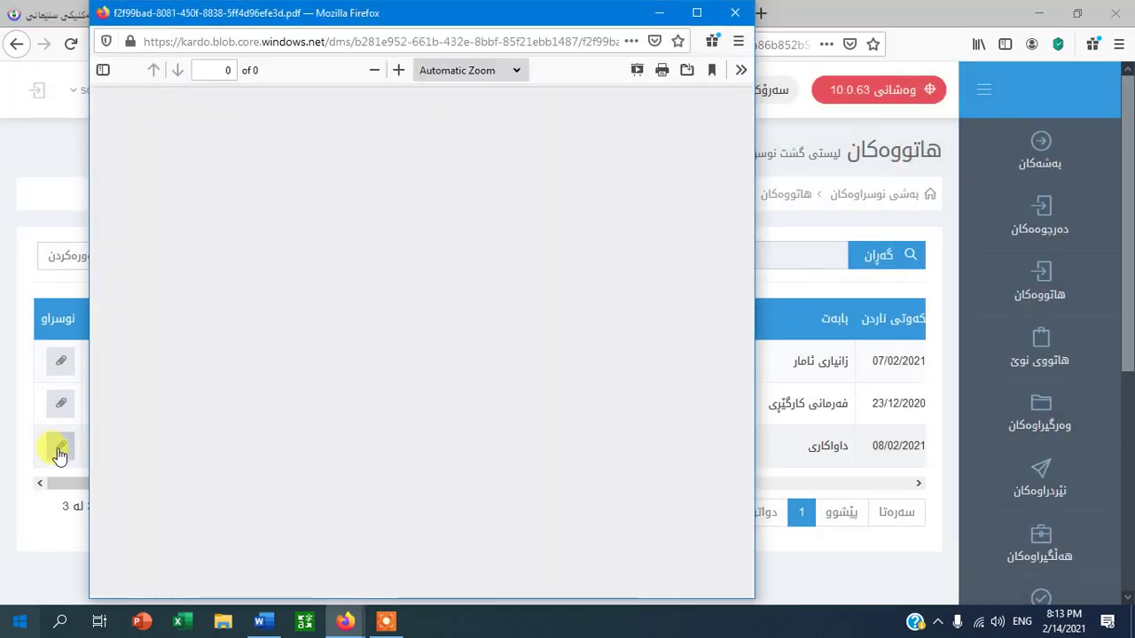
pyautogui.scroll(-12, 455, 425)
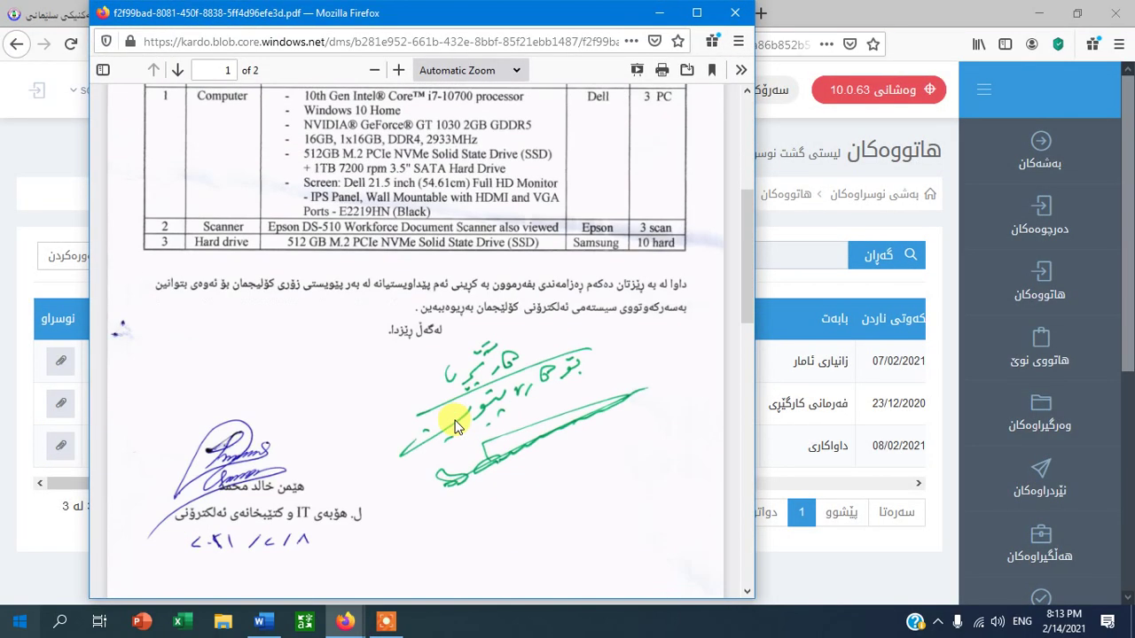
pyautogui.scroll(8, 452, 426)
pyautogui.scroll(5, 482, 477)
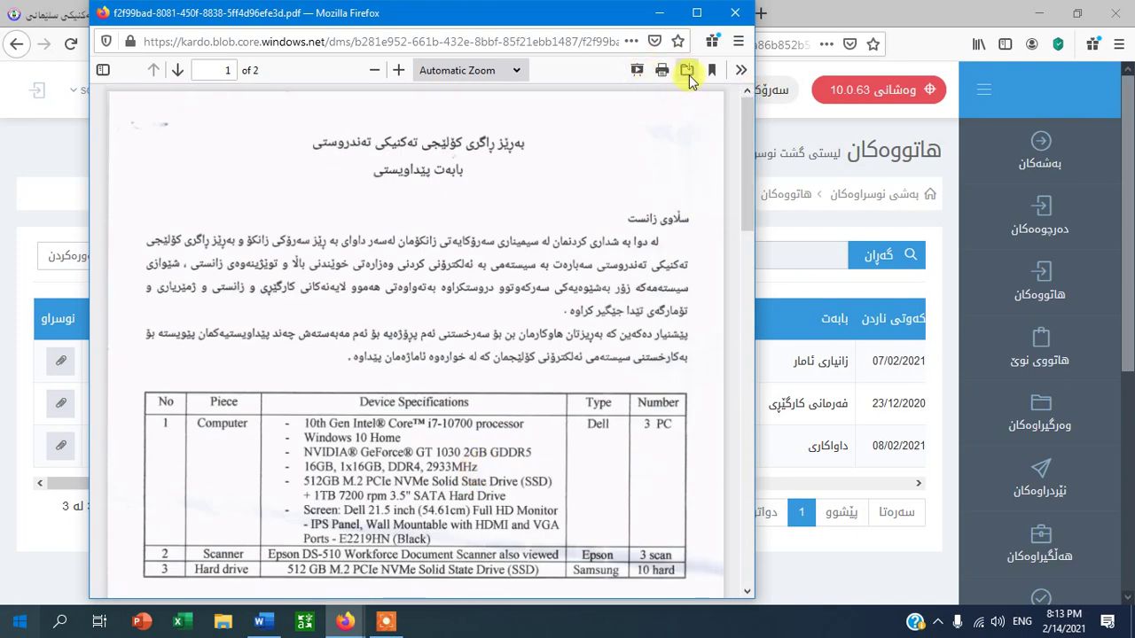
# Close the PDF, open the new incoming documents list (هاتووی نوێ) and look over all of its columns.
pyautogui.click(735, 14)
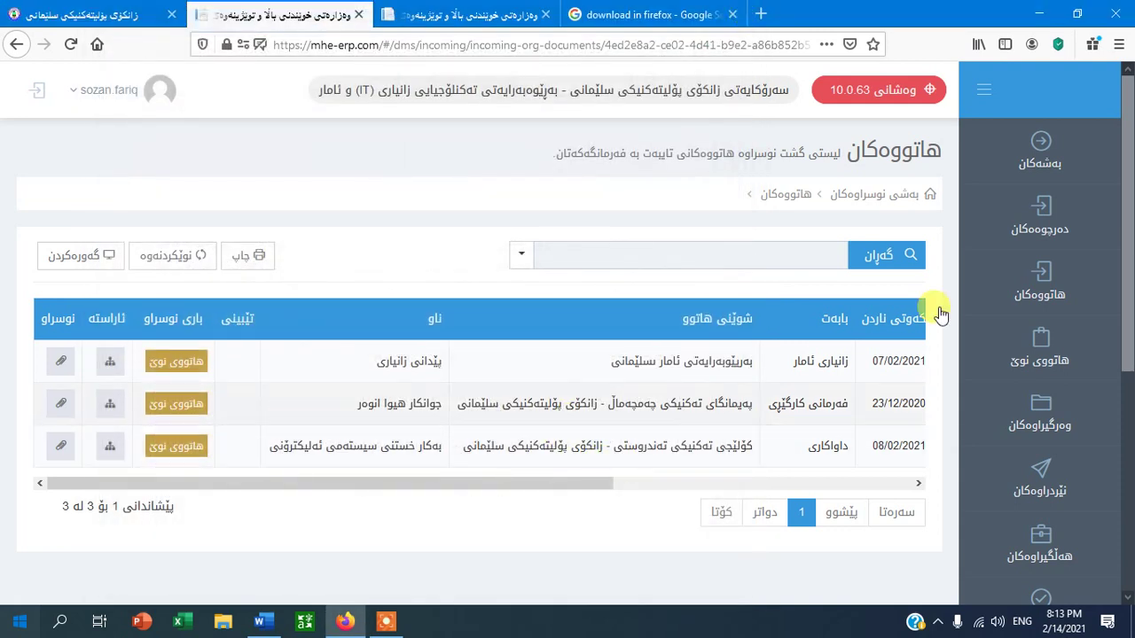
pyautogui.click(1035, 352)
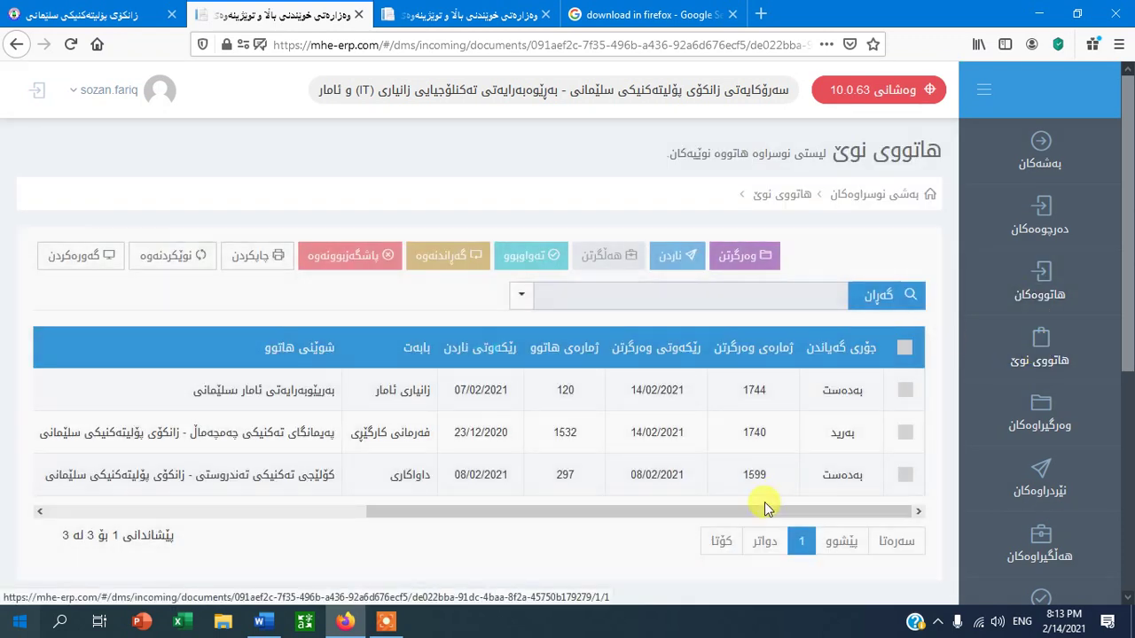
pyautogui.moveTo(765, 503); pyautogui.dragTo(427, 516)
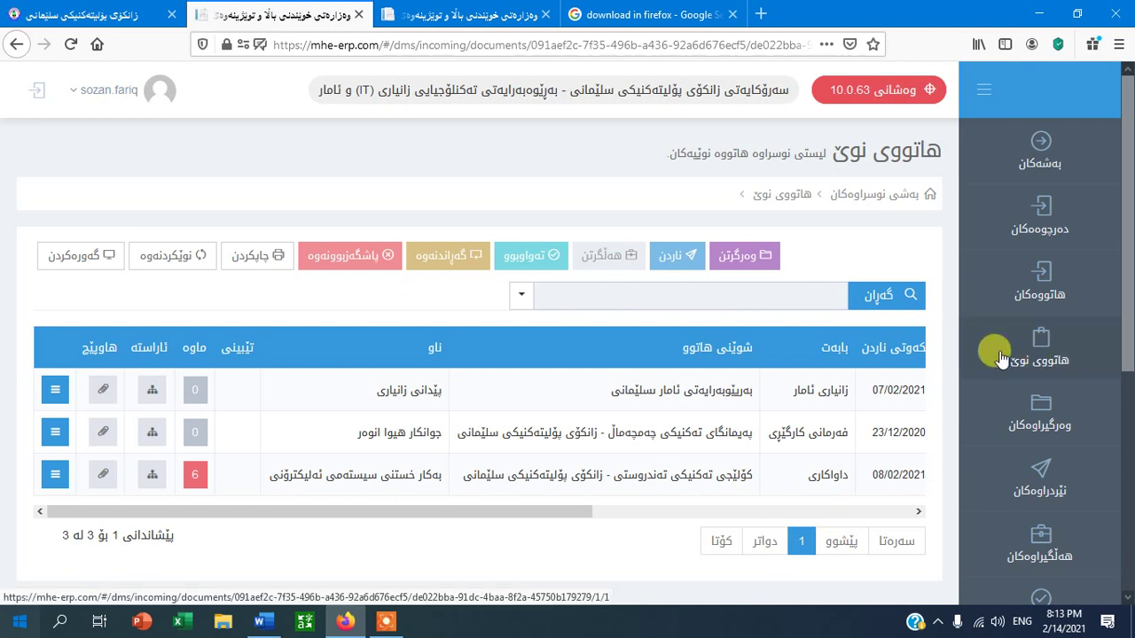
pyautogui.moveTo(497, 514); pyautogui.dragTo(860, 516)
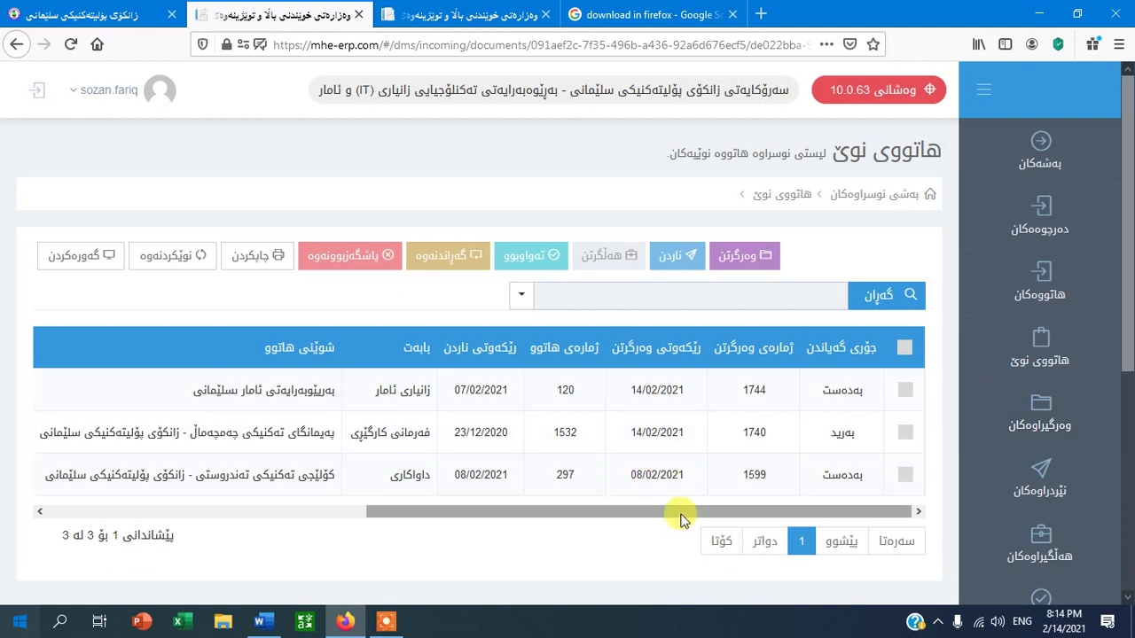
pyautogui.moveTo(680, 511); pyautogui.dragTo(355, 512)
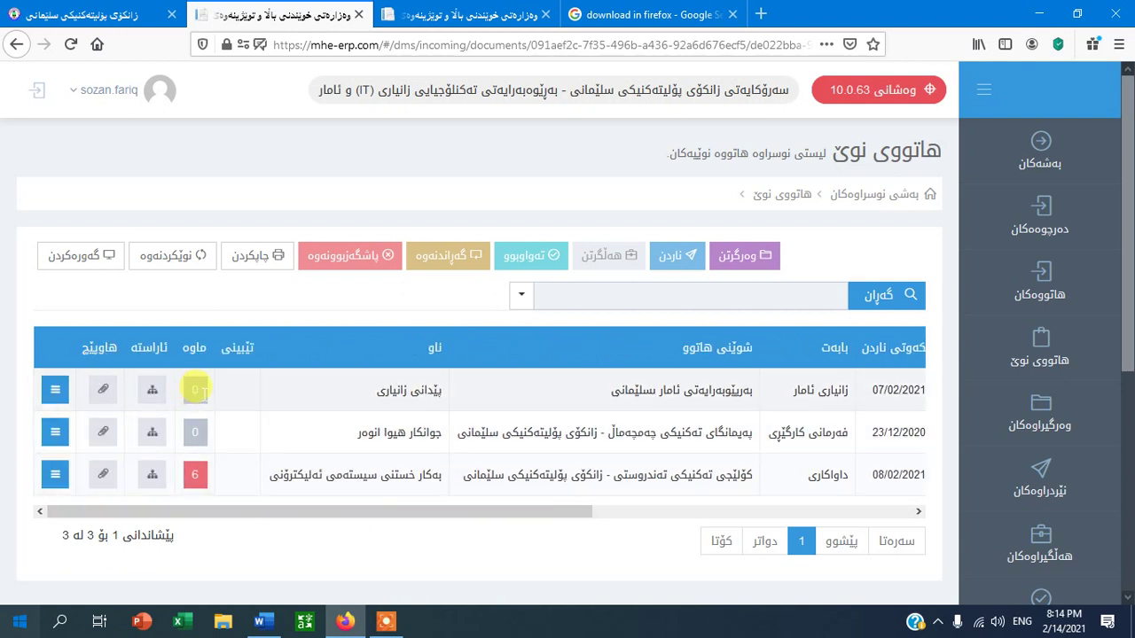
# View the routing details (ئاراستە) of the new incoming document sent on 07/02/2021 and close them.
pyautogui.moveTo(486, 514); pyautogui.dragTo(782, 512)
pyautogui.moveTo(710, 509); pyautogui.dragTo(189, 477)
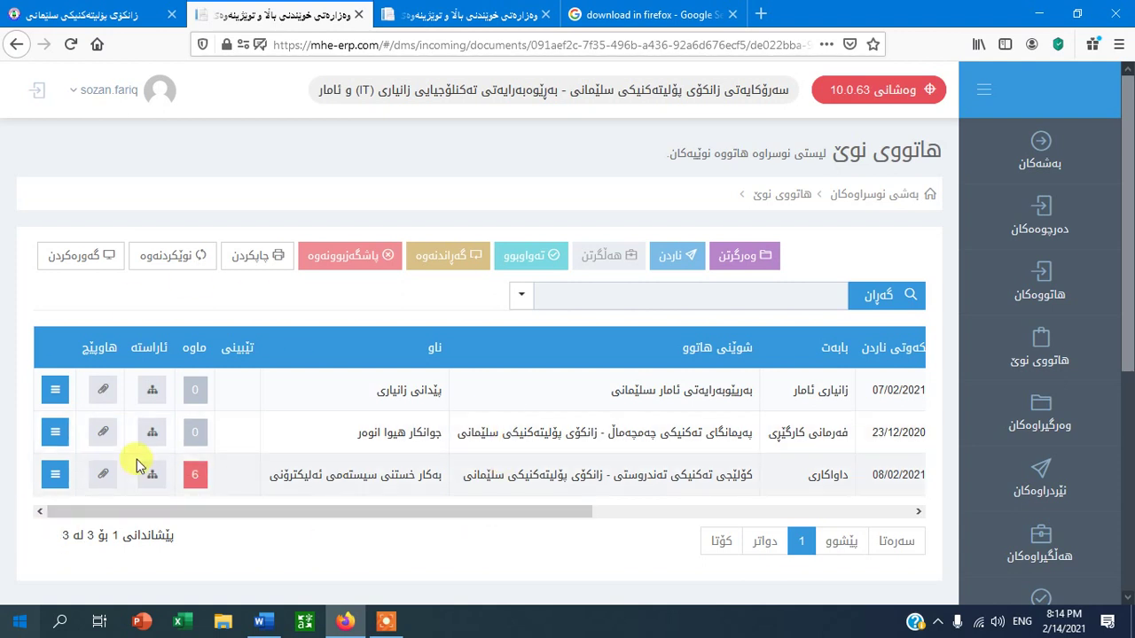
pyautogui.click(151, 391)
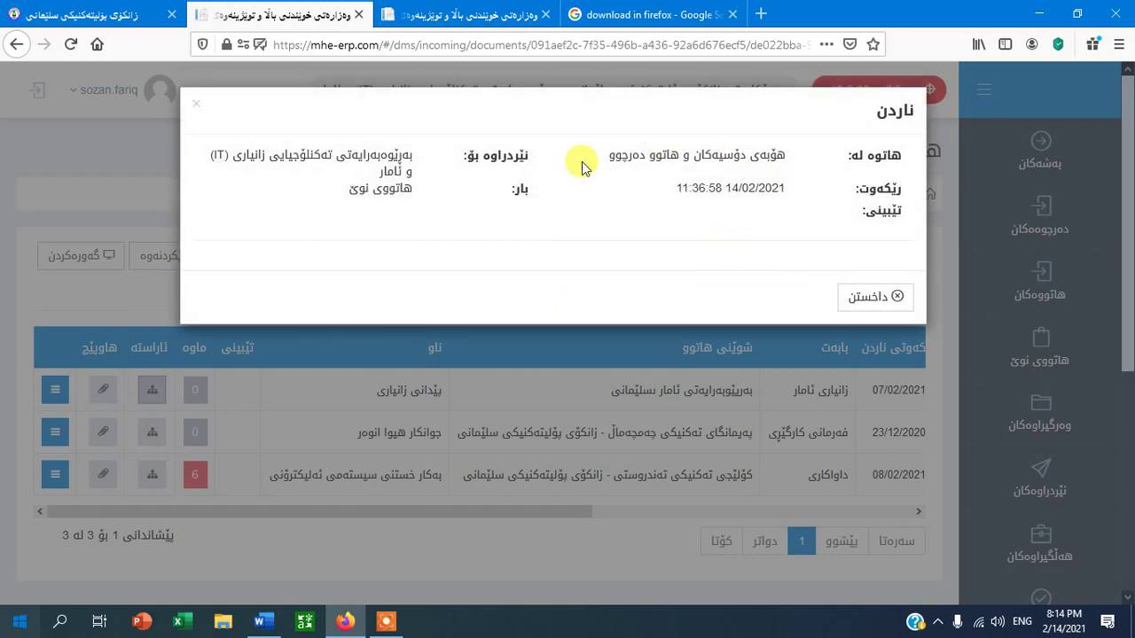
pyautogui.click(847, 298)
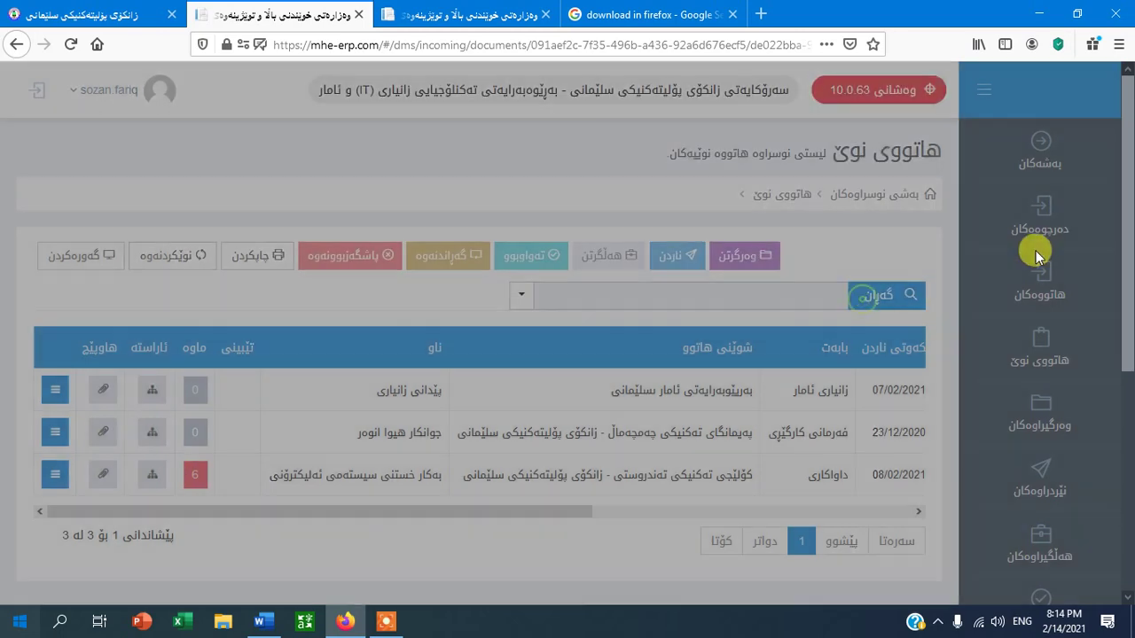
# Return to the list of outgoing documents (لیستی دەرچووەکان) in the documents section (بەشی نوسراوەکان).
pyautogui.moveTo(1053, 226)
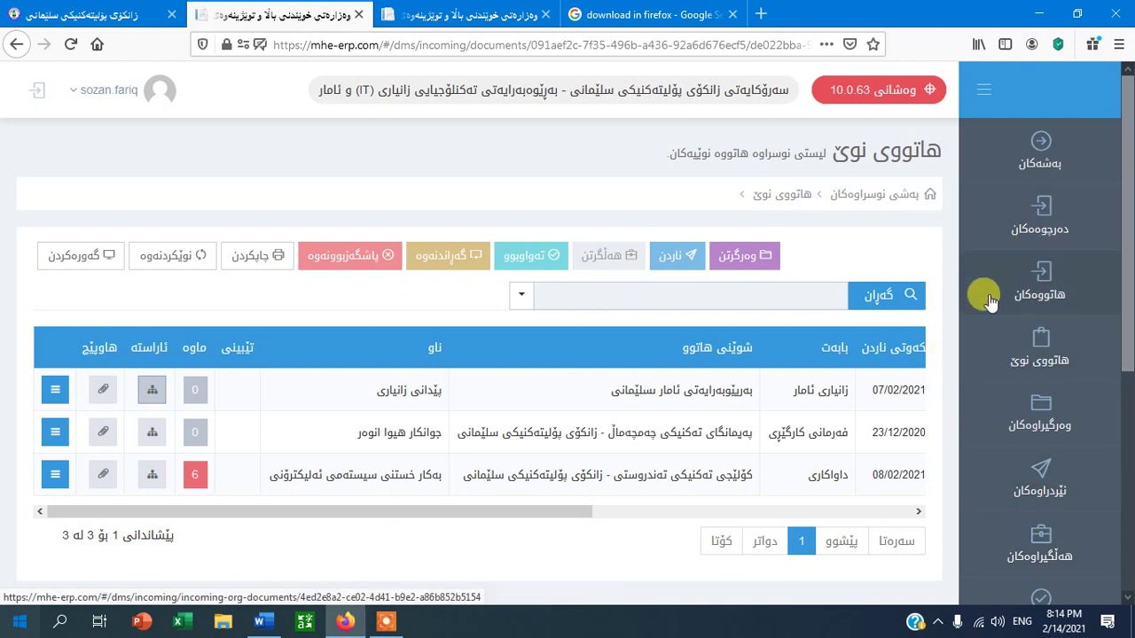
pyautogui.moveTo(1009, 166)
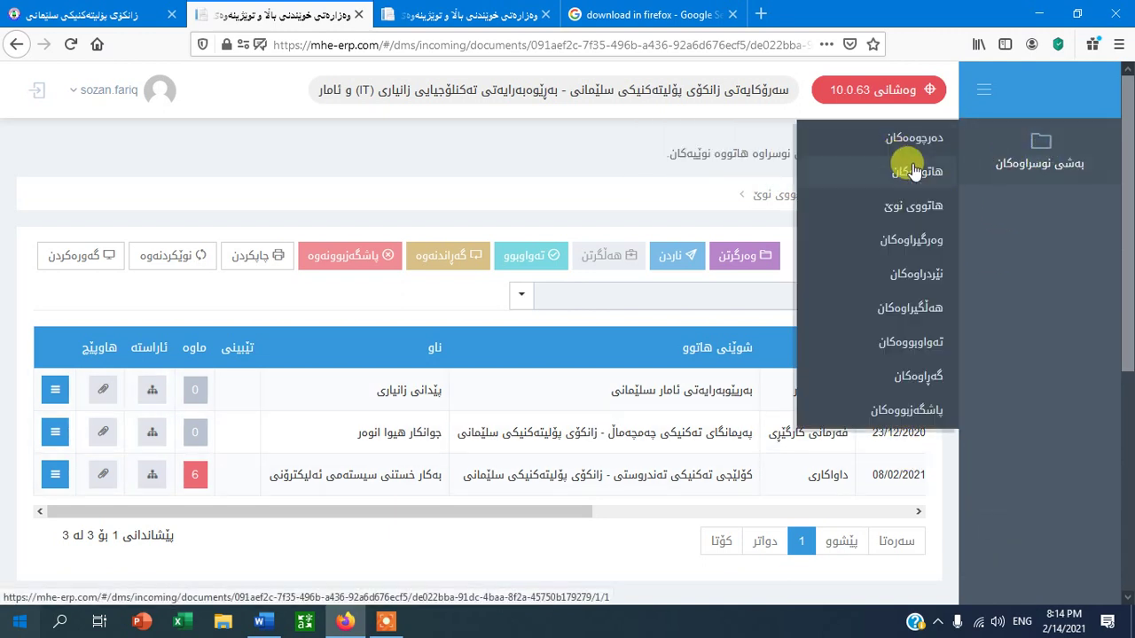
pyautogui.moveTo(905, 143)
pyautogui.click(771, 141)
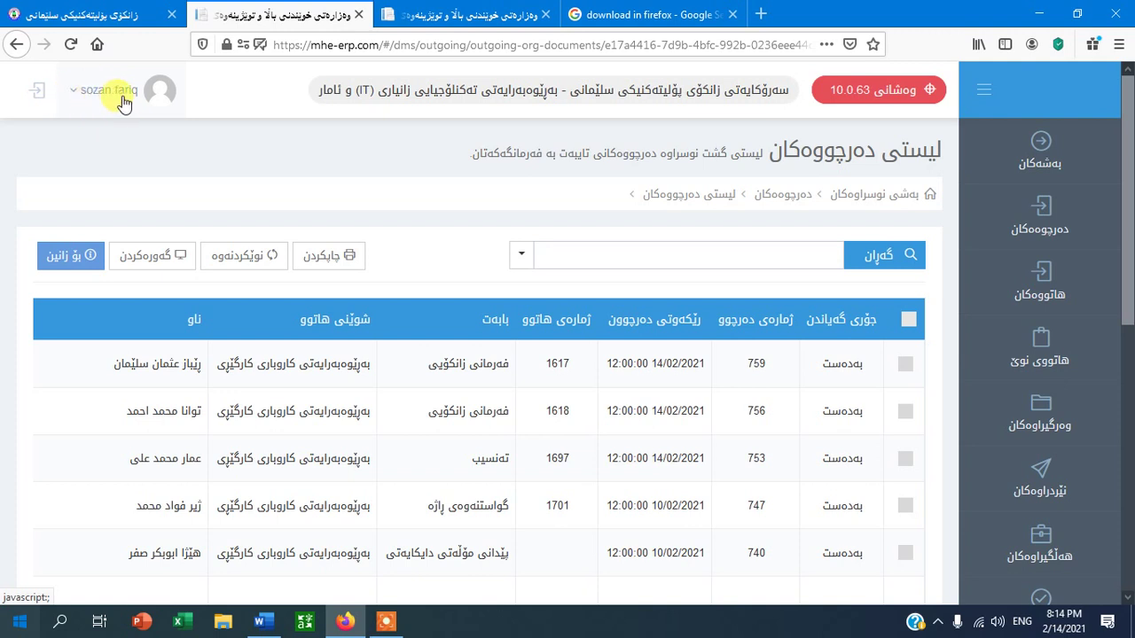
# Open the account's profile (رووکاری من) and examine the new-password field of its change-password form (گۆڕینی وشەی نهێنی).
pyautogui.click(73, 92)
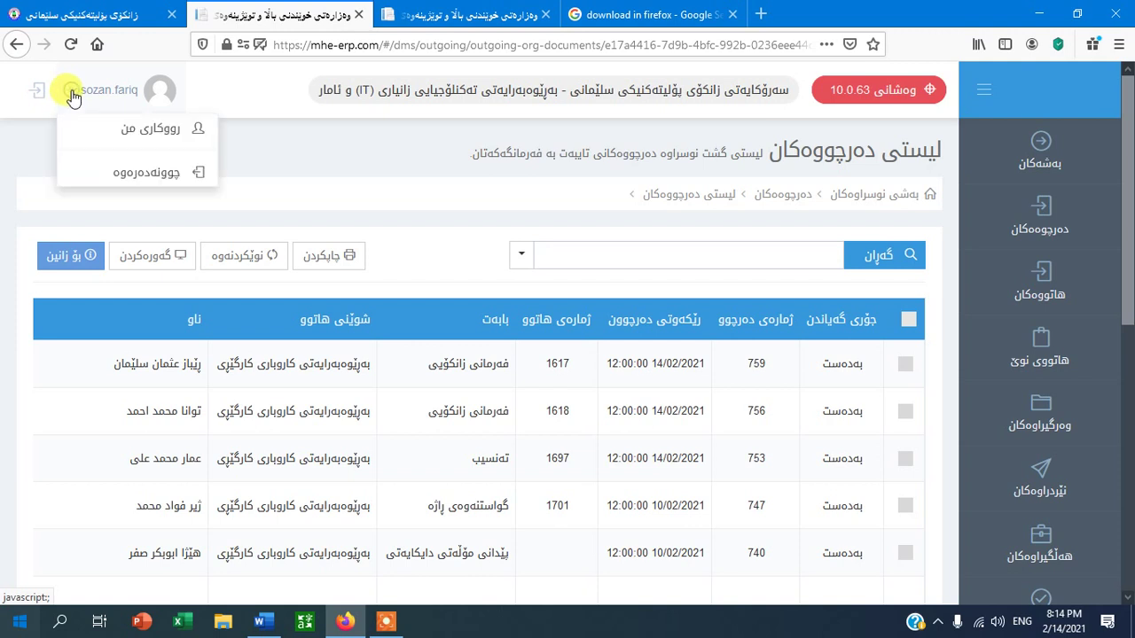
pyautogui.click(135, 133)
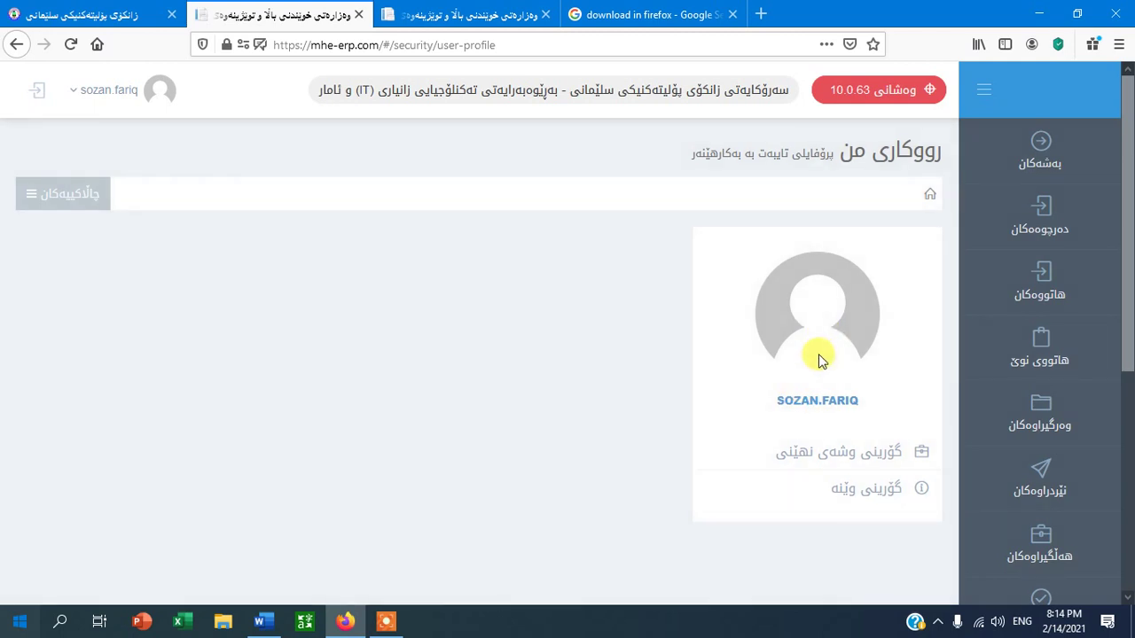
pyautogui.click(863, 458)
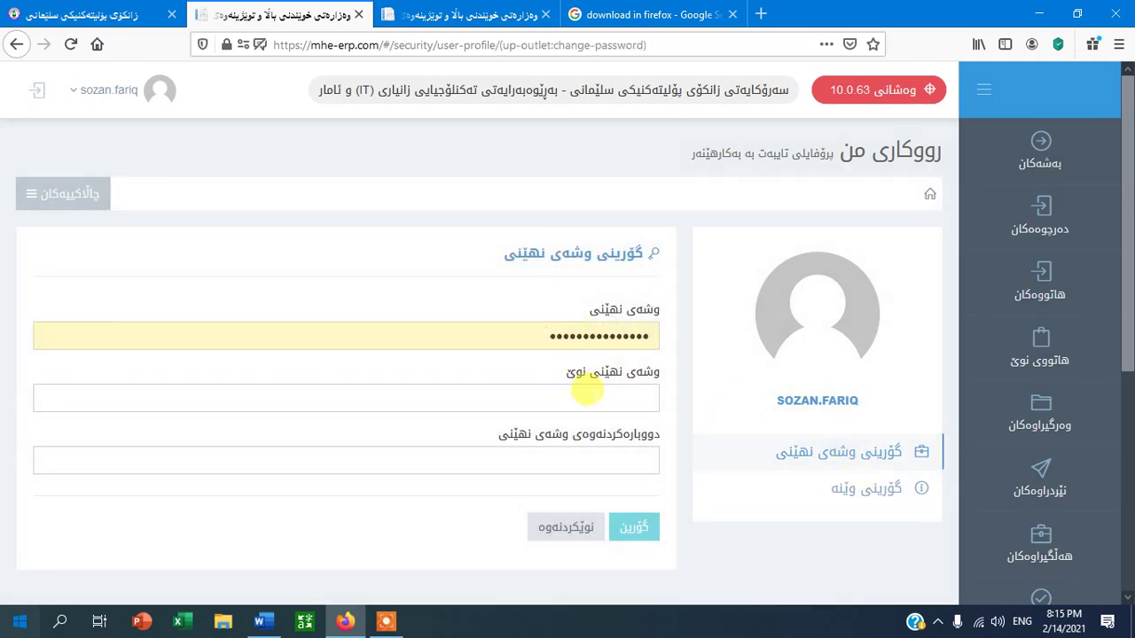
pyautogui.click(588, 390)
pyautogui.click(462, 436)
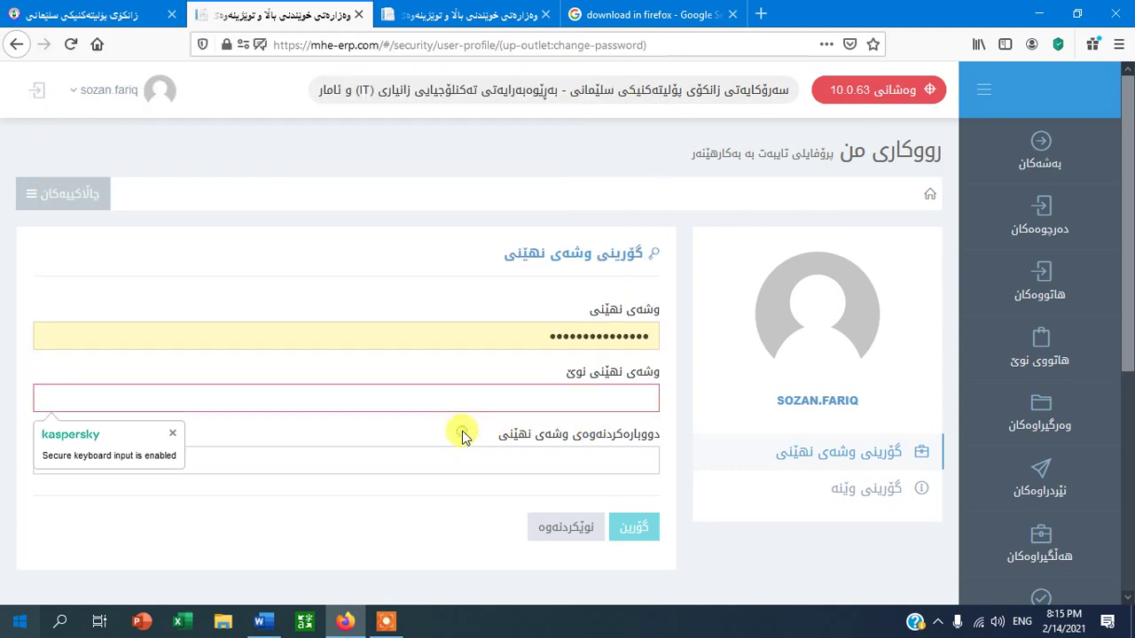